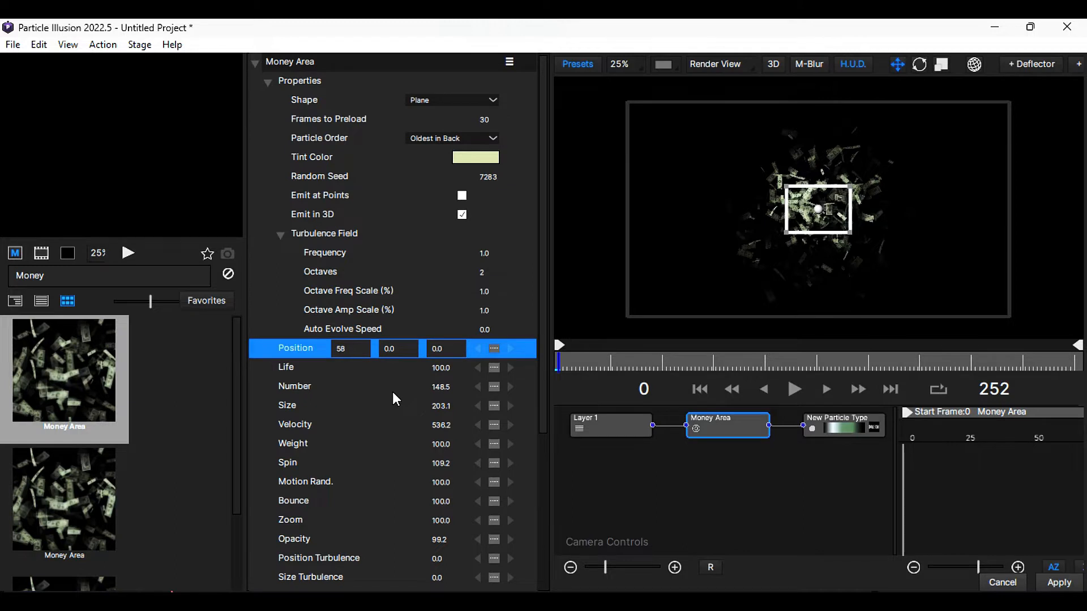
- Set the Money Area emitter's position to 58, 196.4 and 825
key("Tab")
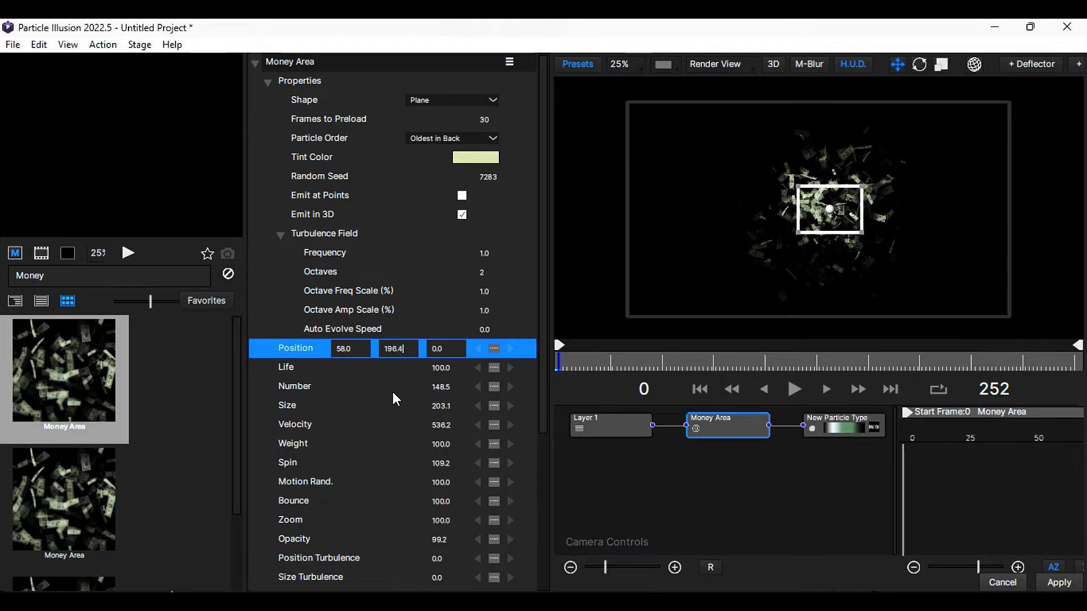
key("Tab")
type("825")
key("Return")
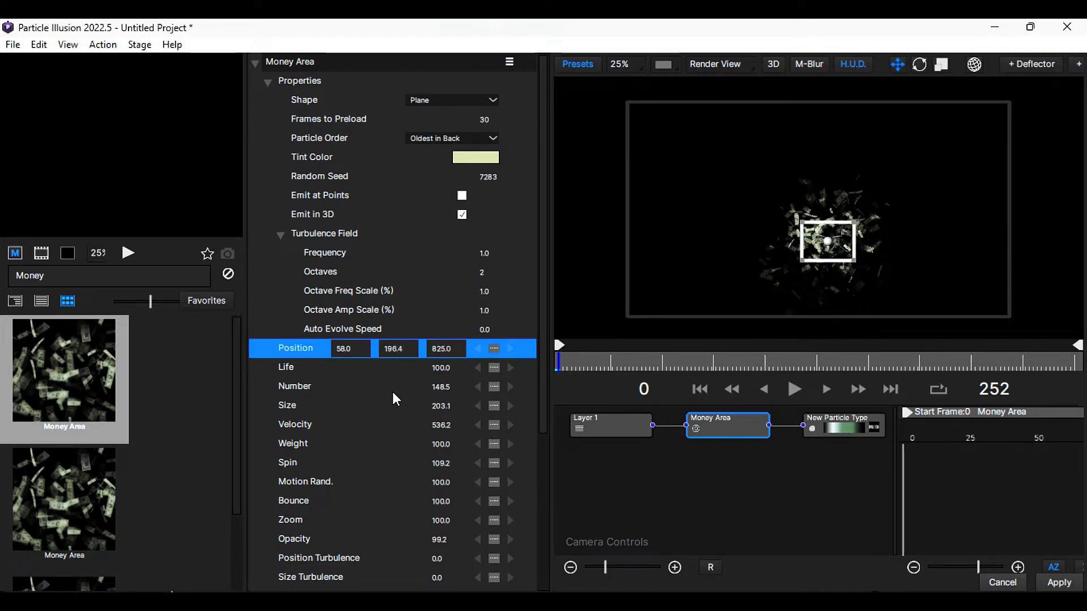
- Set the emitter's Life to 96 and its Number to 0.5
left_click(440, 368)
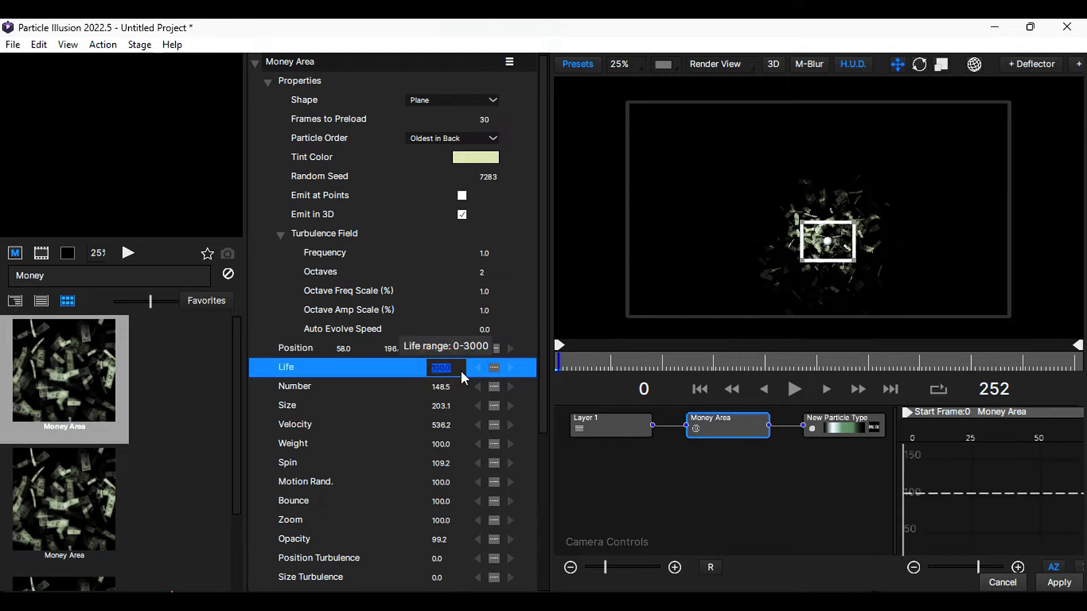
type("96")
left_click(444, 387)
type("0.5")
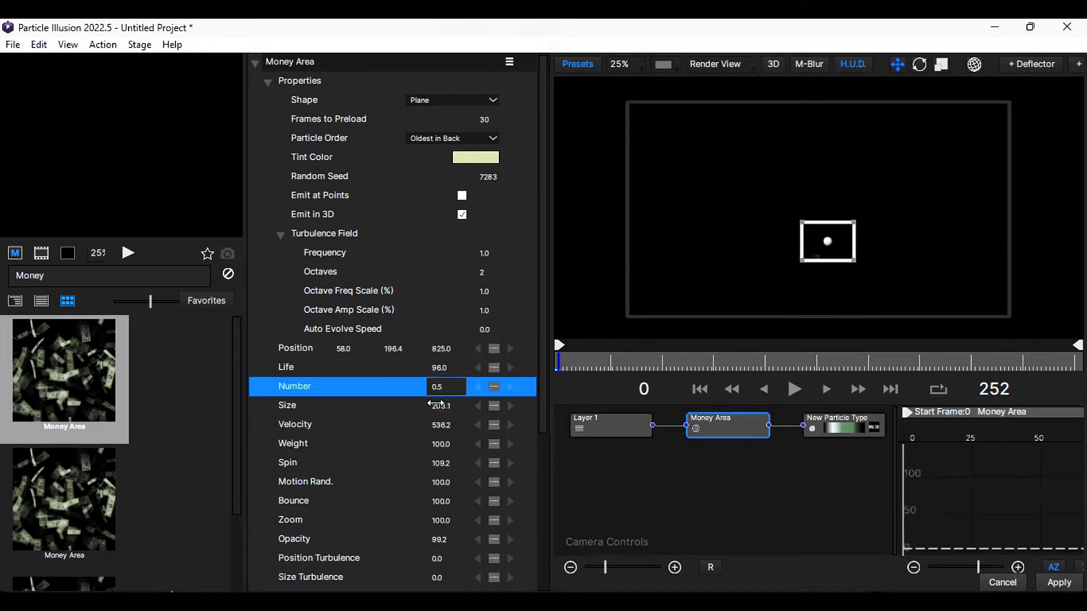
- Set the emitter's Size to 476, Velocity to 250 and Weight to 667
left_click(440, 405)
left_click(444, 425)
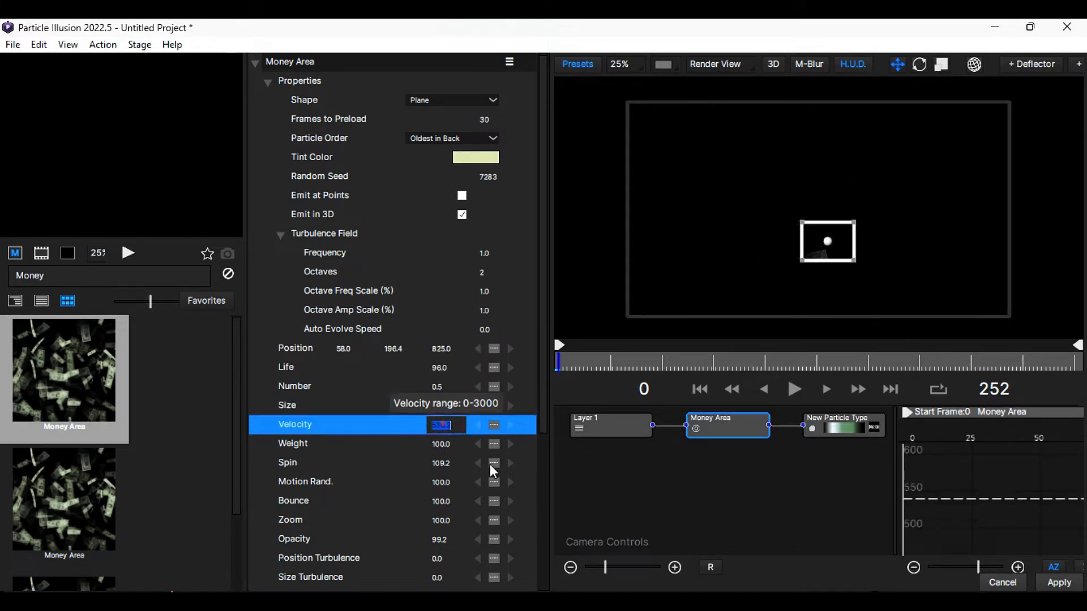
type("250")
key("Return")
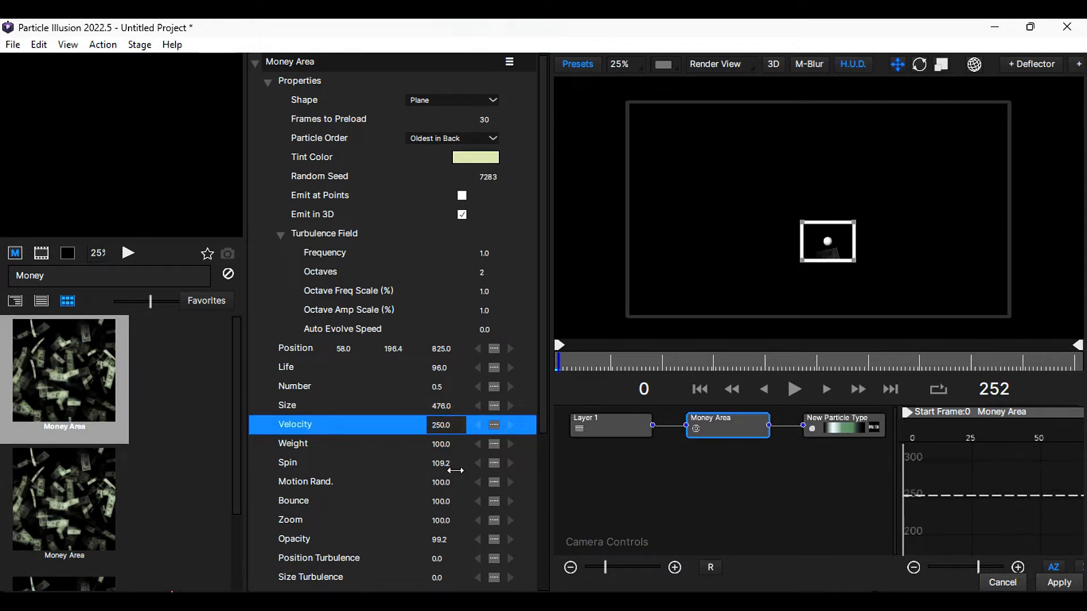
left_click(444, 444)
type("667")
key("Return")
- Set the emitter's Zoom to 123, Opacity to 100 and Tint Strength to 0
scroll(484, 481, "down", 1)
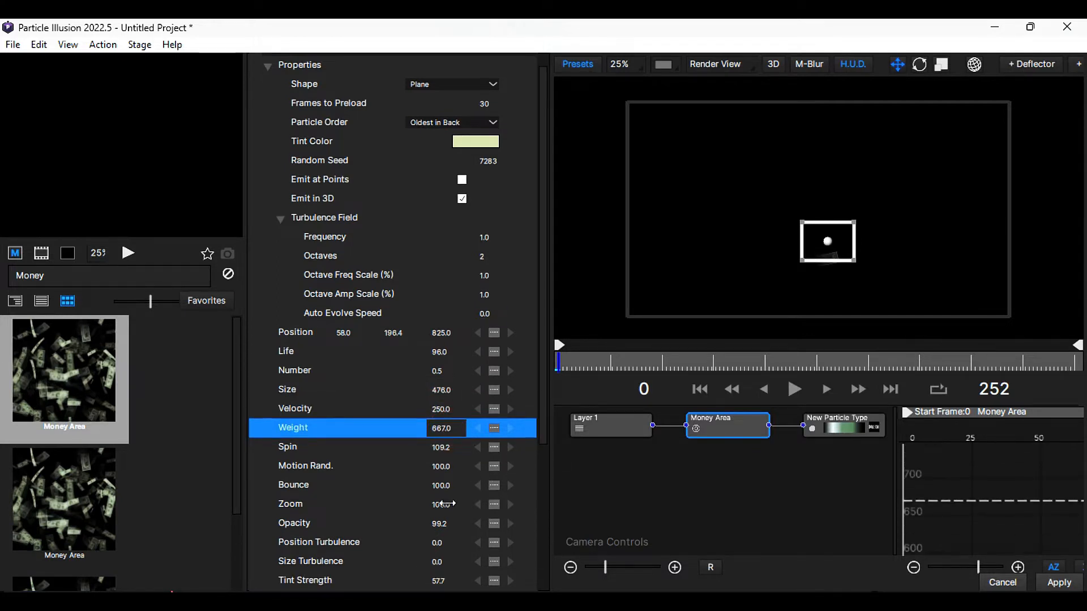
left_click(443, 504)
left_click_drag(443, 526, 491, 535)
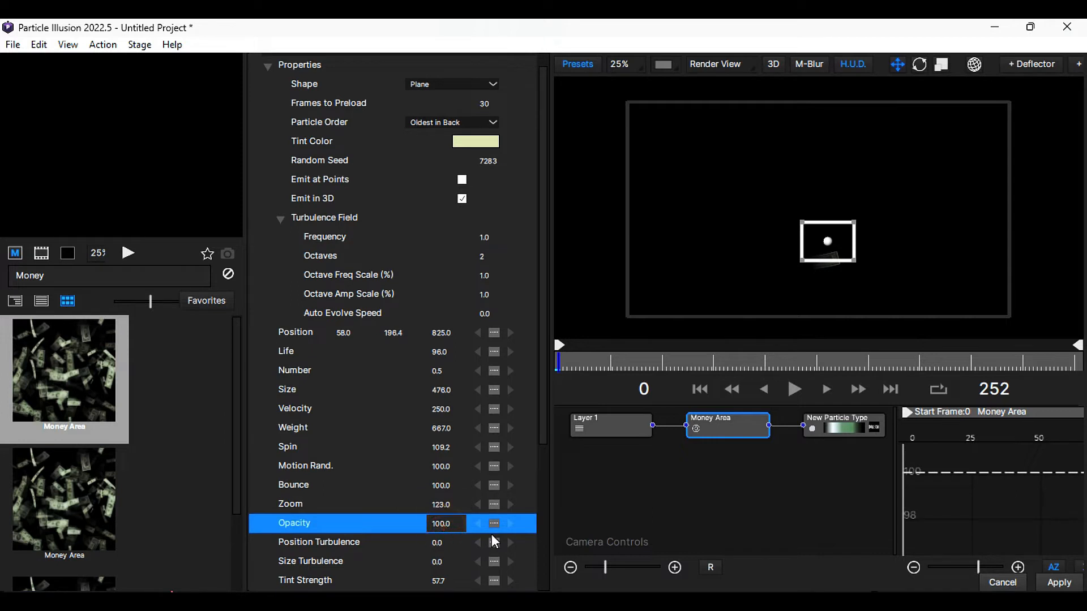
left_click(439, 581)
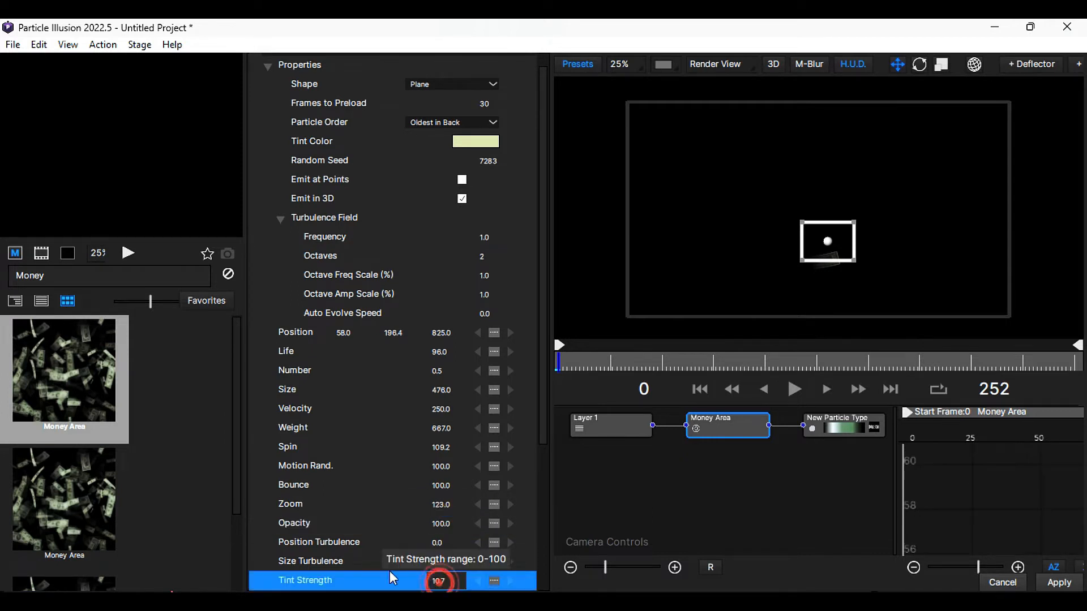
- Enable keyframing for the Emission Angle at frame 0 and set its Rotate Z to 79 degrees
scroll(339, 560, "down", 5)
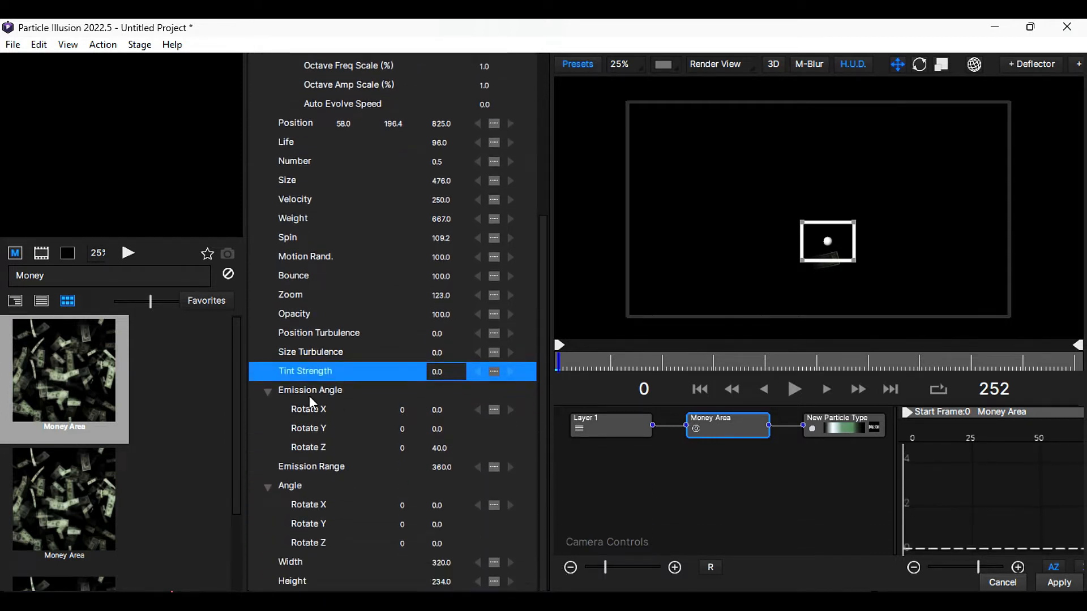
left_click(364, 397)
left_click(498, 411)
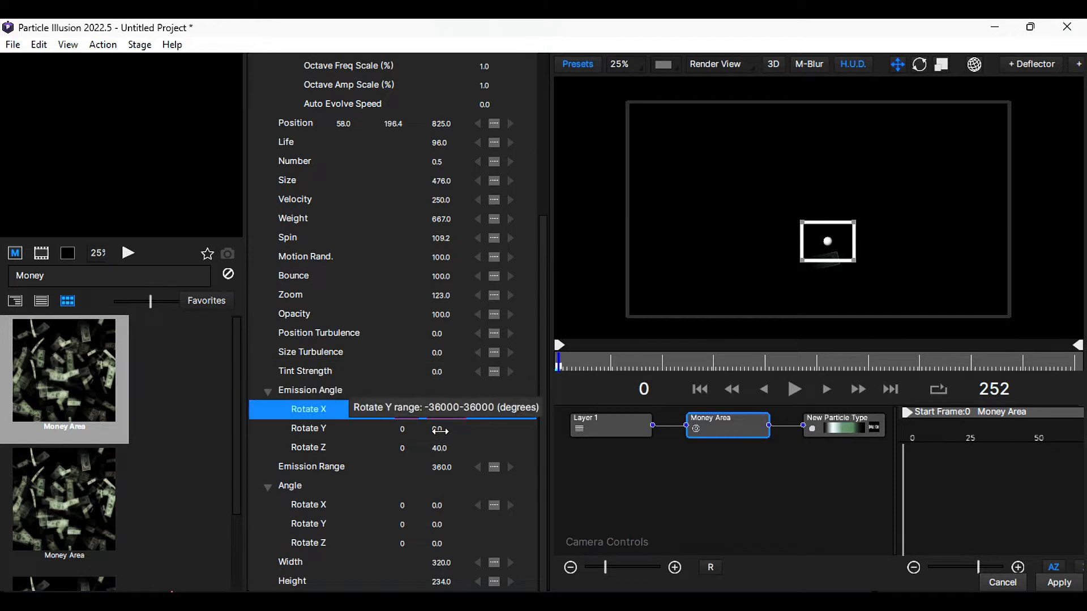
left_click(438, 449)
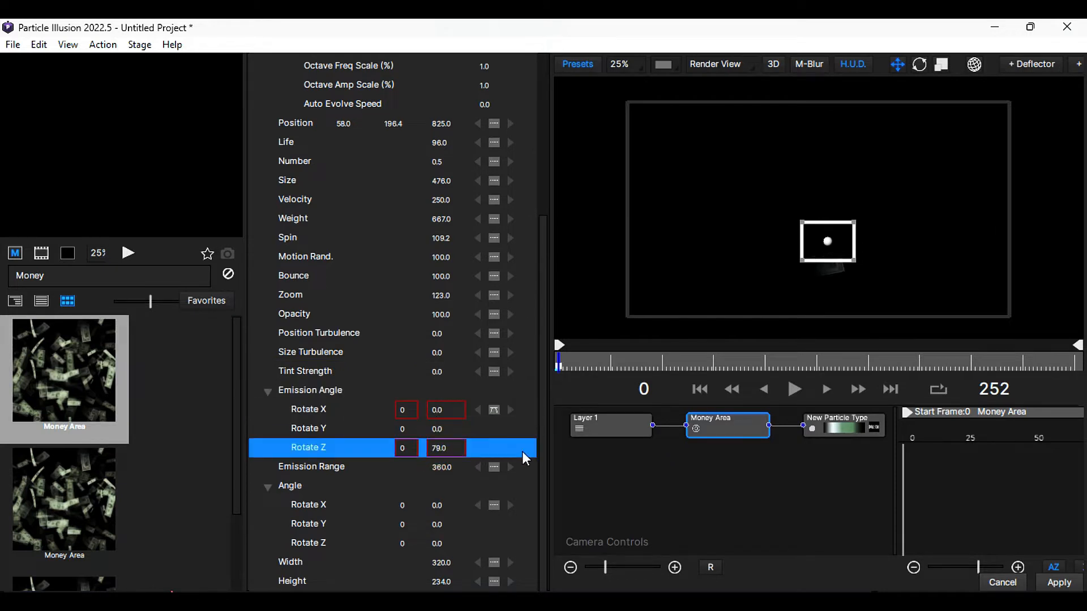
- At frame 251, set the Emission Angle to Rotate X 7 degrees, Rotate Y 12 turns and 232 degrees, and Rotate Z 103 degrees
left_click_drag(565, 360, 1077, 373)
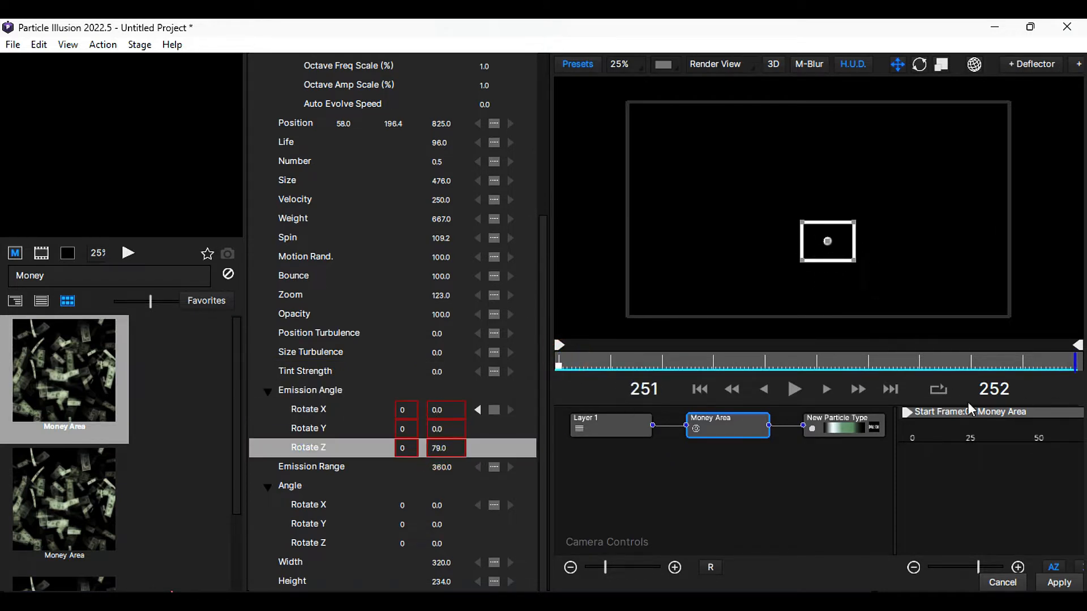
left_click(445, 411)
type("7")
key("Tab")
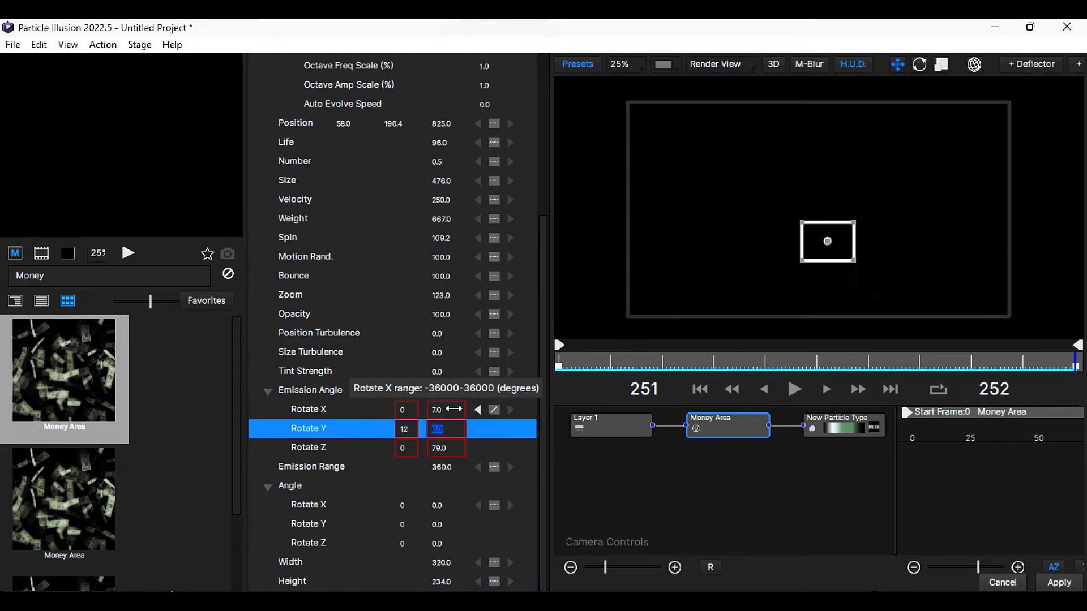
key("Tab")
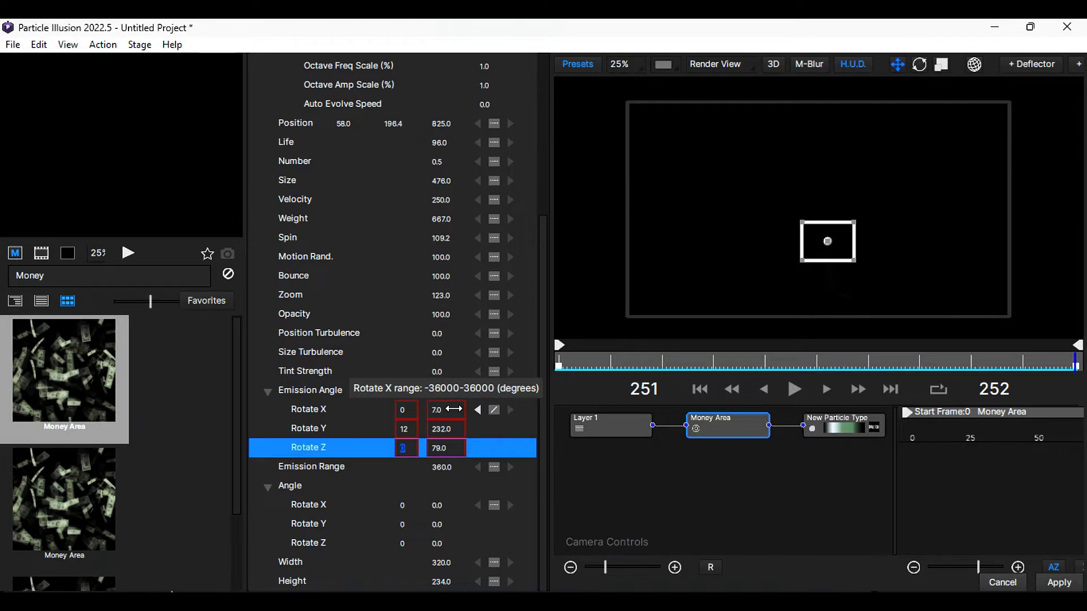
key("Tab")
- Set the emitter's Emission Range to 89
key("Tab")
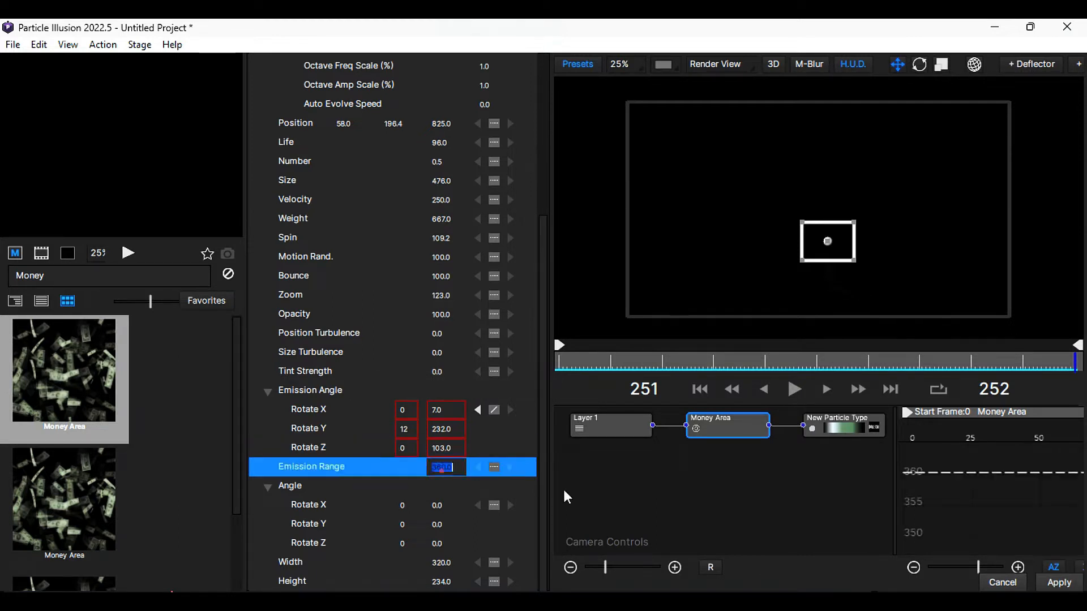
type("89")
key("Tab")
- Enable keyframing for the emitter's Angle at frame 0, and at frame 108 set Rotate X to 0.5 degrees and Rotate Y to 1 turn and 1 degree
left_click(671, 364)
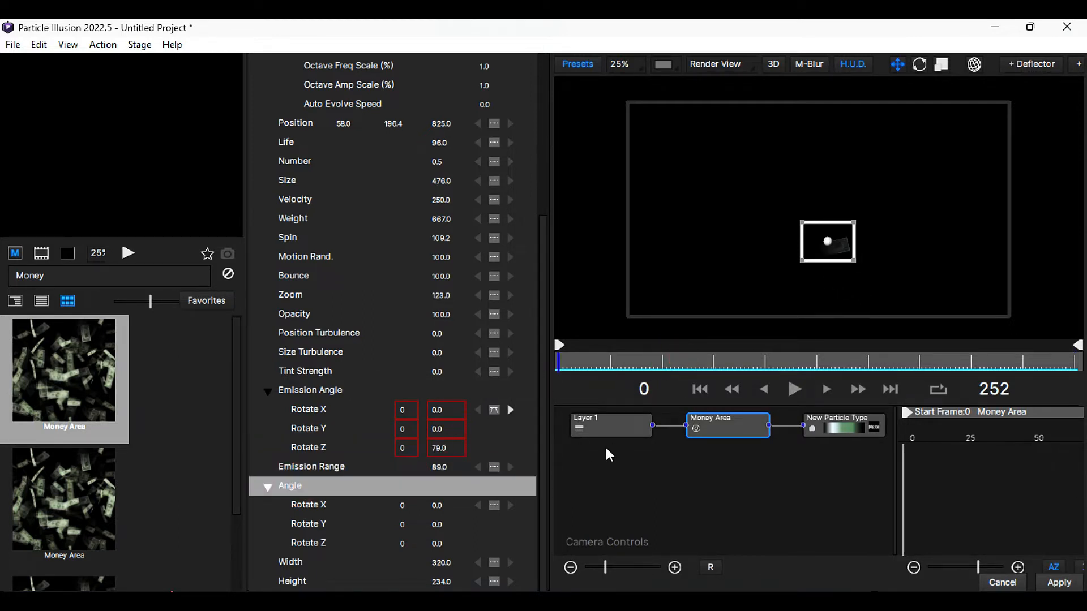
left_click(496, 505)
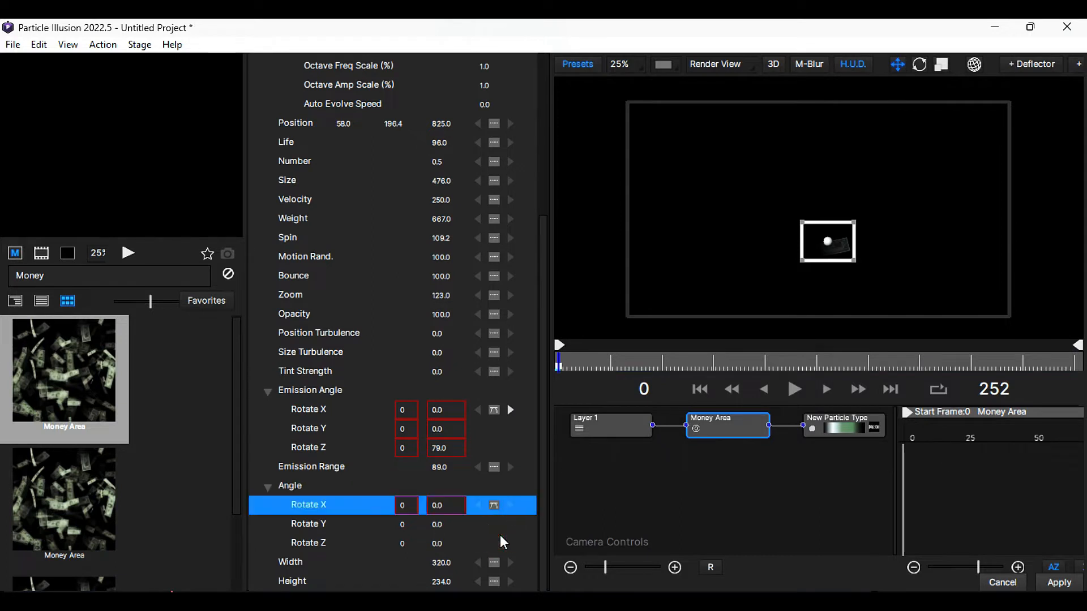
left_click_drag(585, 360, 781, 392)
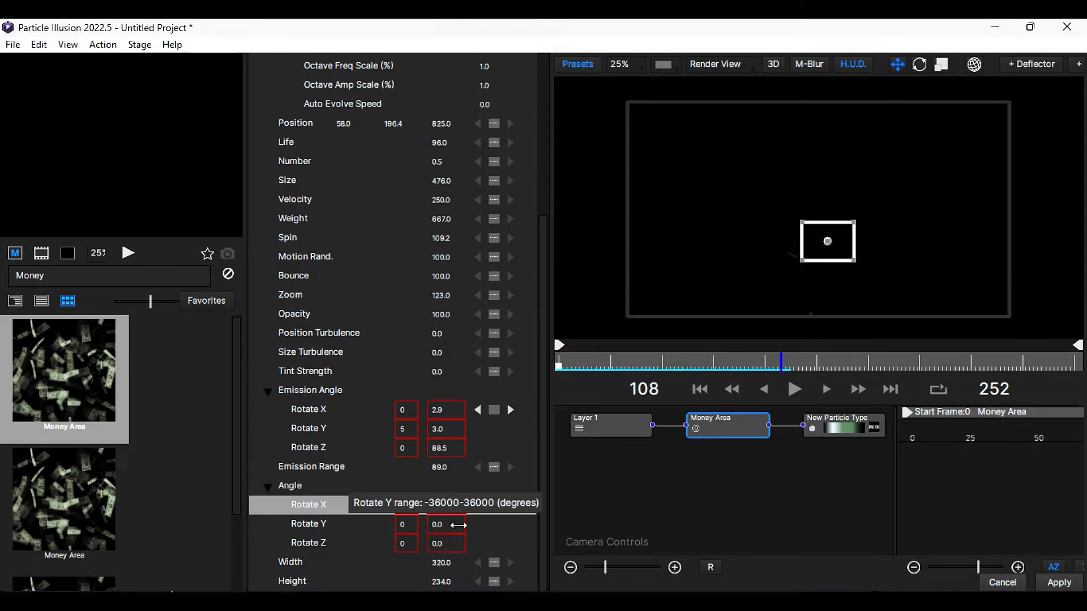
left_click(446, 505)
type("0.5")
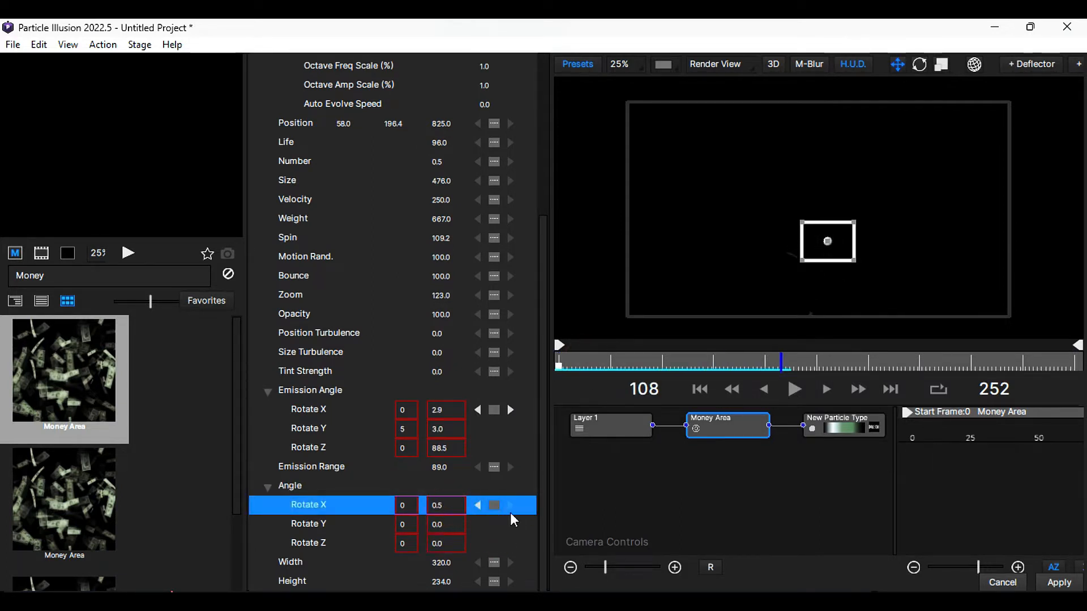
key("Tab")
type("1")
key("Tab")
type("1")
key("Tab")
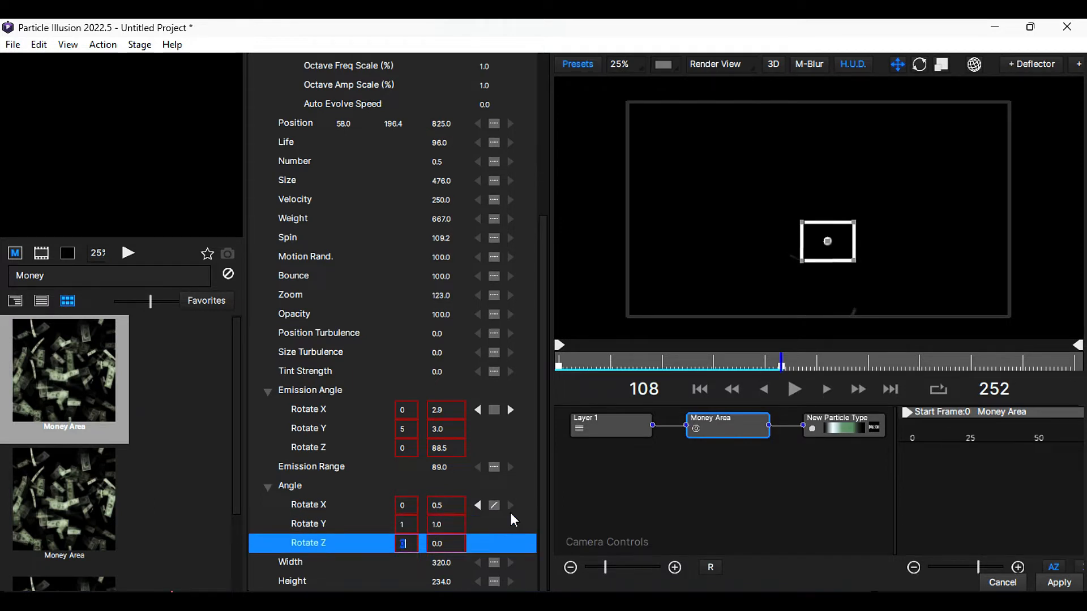
key("Tab")
- At frame 251, set the emitter's Angle to Rotate X 0, Rotate Y 4 turns and 246 degrees, and Rotate Z 8 degrees
left_click_drag(789, 357, 1084, 399)
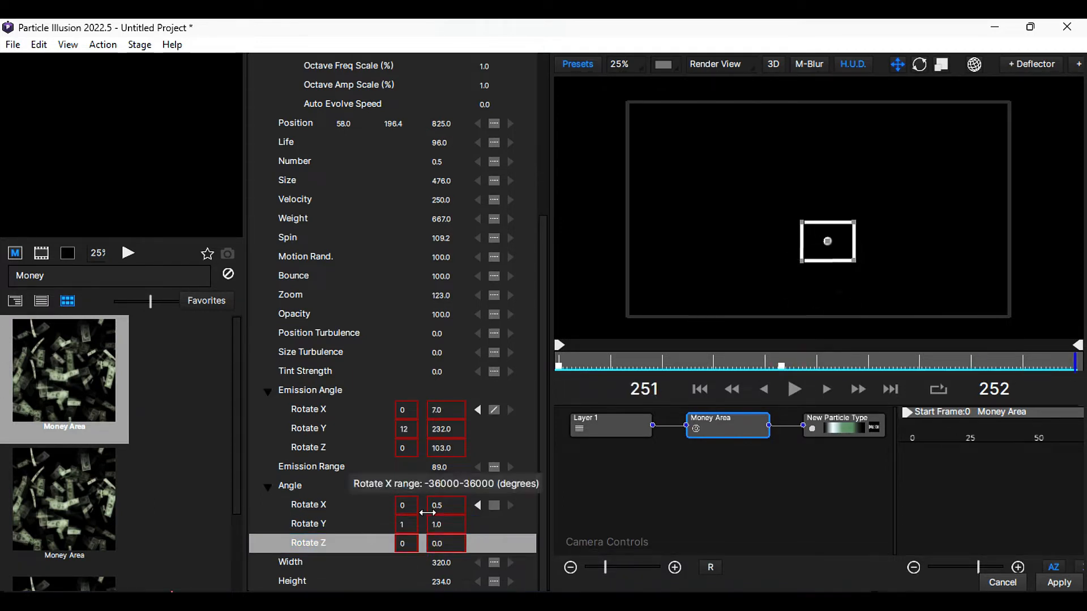
left_click(450, 500)
type("0")
key("Tab")
type("4")
key("Tab")
type("246")
key("Tab")
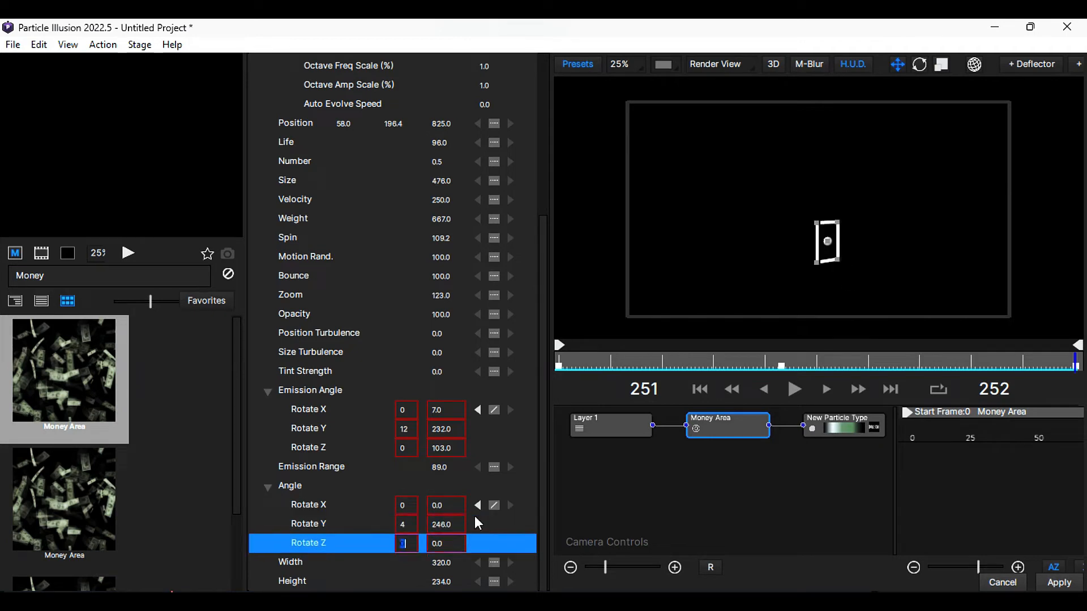
key("Tab")
- Set the emitter's Width to 1154 and its Height to 1064
left_click(457, 564)
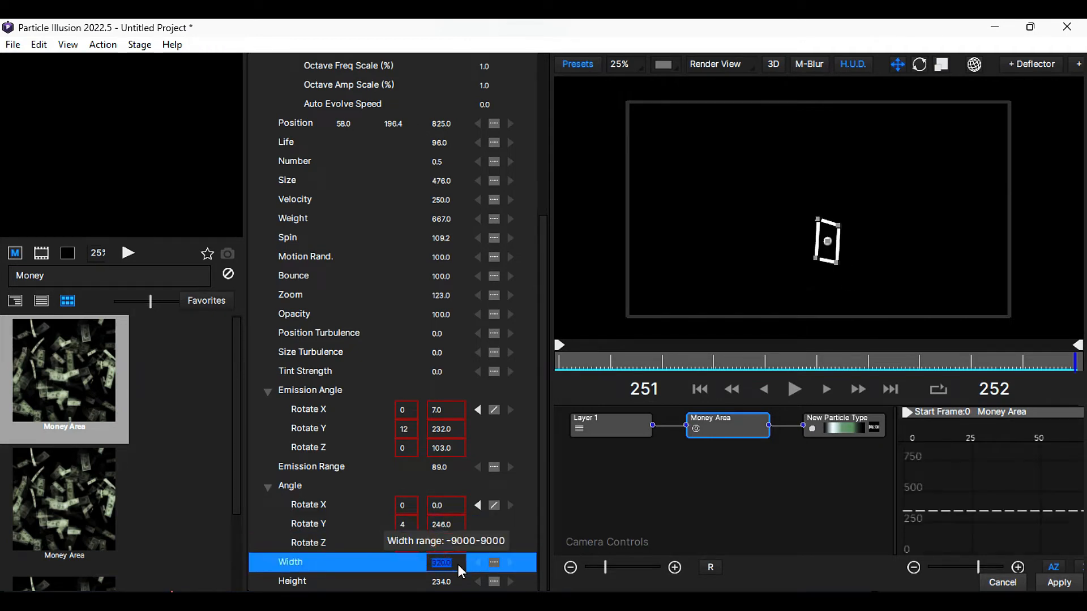
key("Tab")
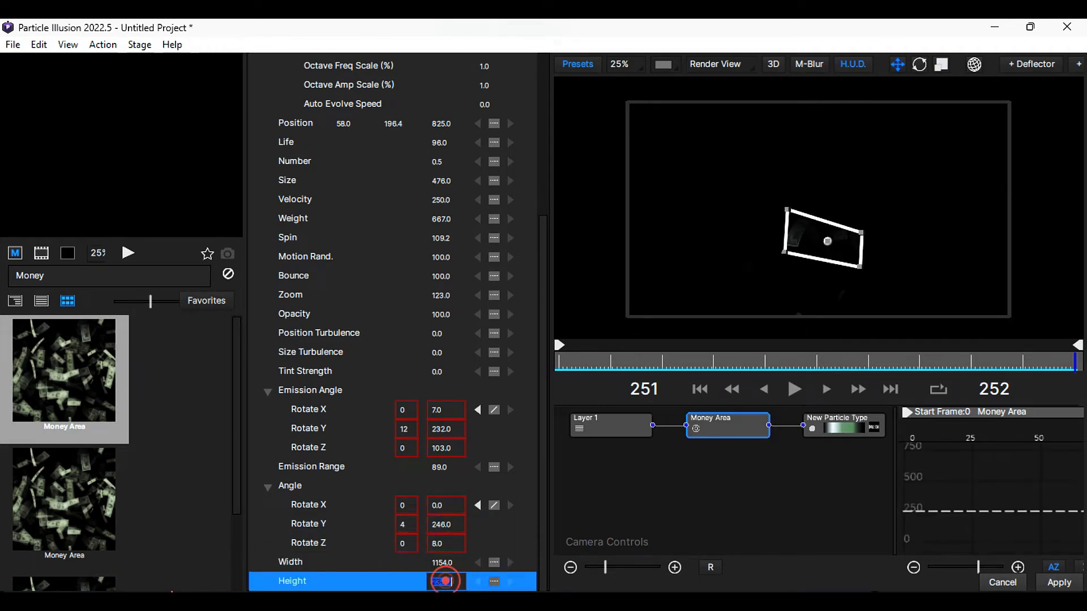
type("1064")
key("Return")
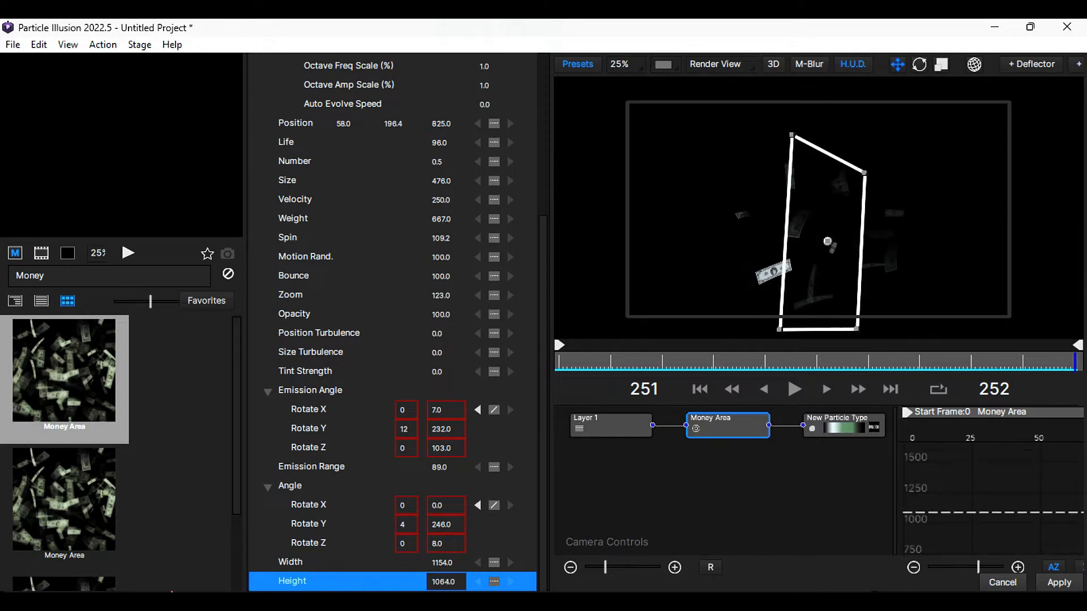
- Set the New Particle Type node's flip to Flip X/Y and turn on Uniform Spacing
left_click(823, 432)
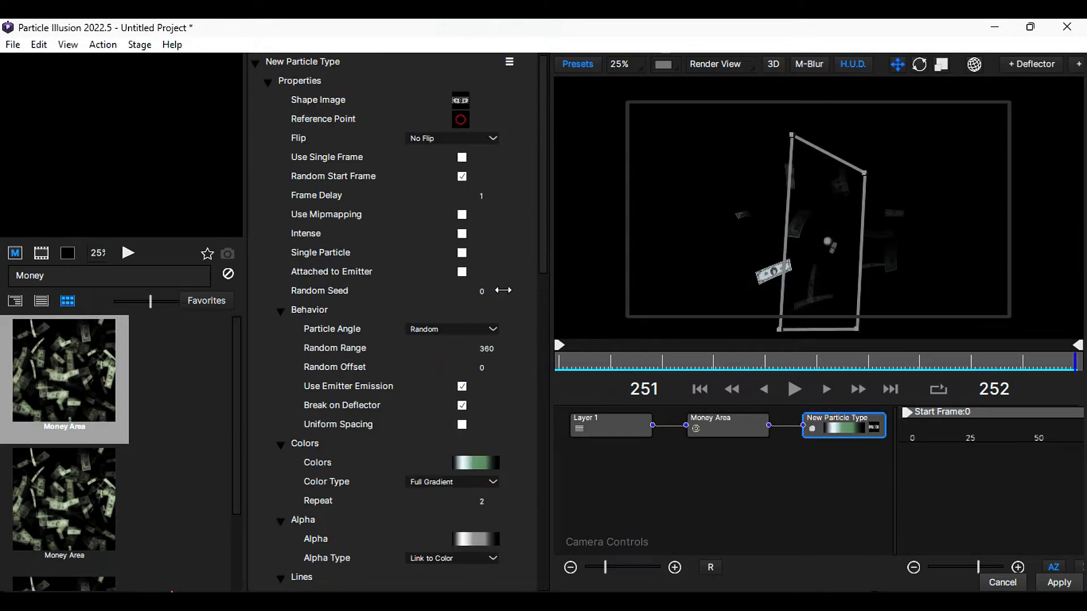
left_click(467, 139)
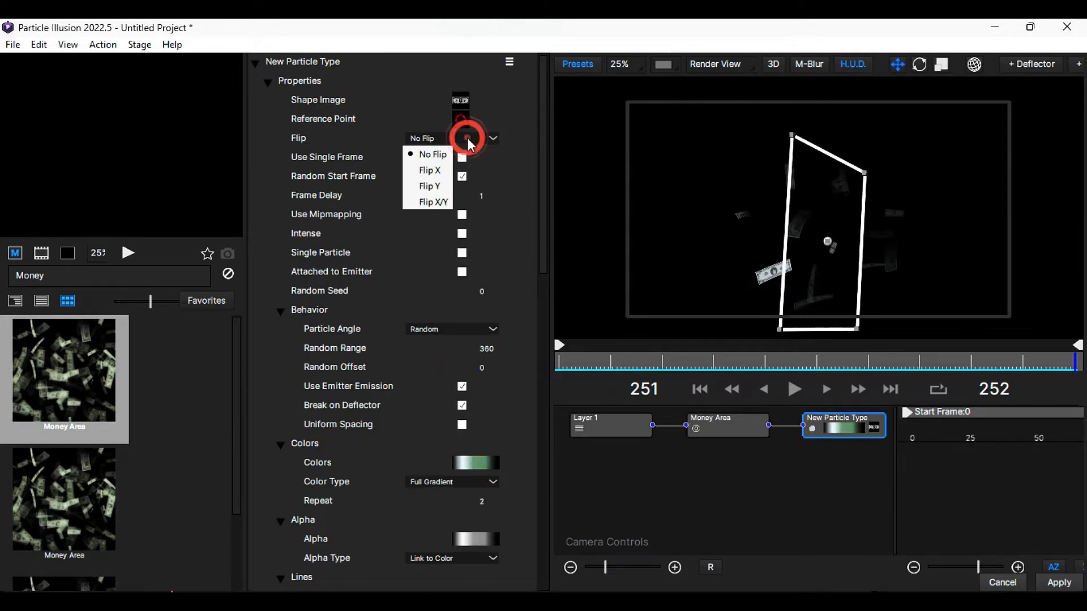
left_click(443, 202)
- Set the Particle Angle to Align to Motion with an Align Angle of 1, and turn on Keep Aligned to Motion
left_click(481, 226)
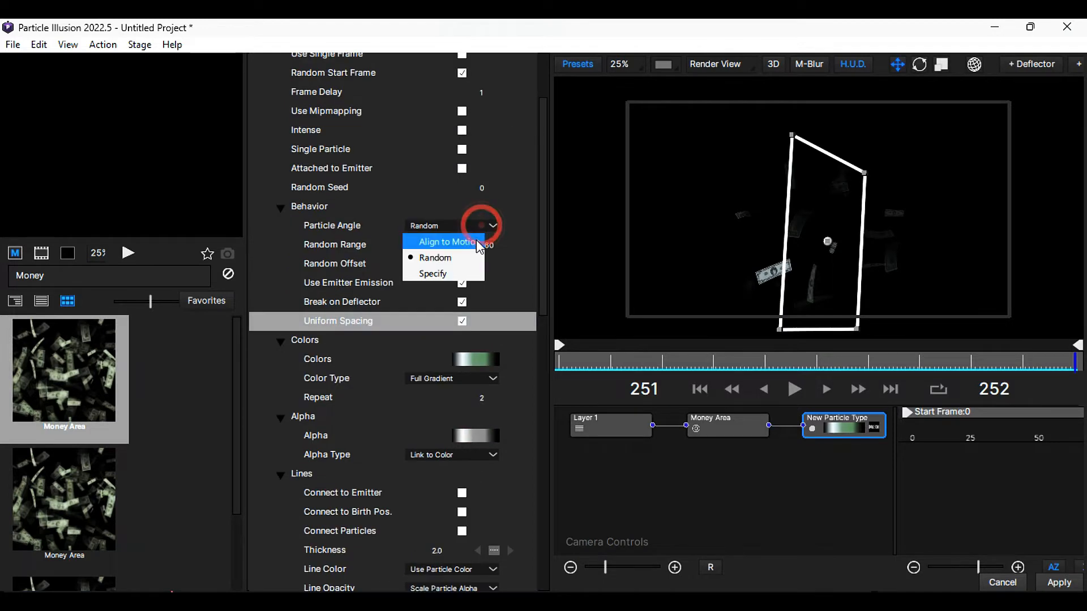
left_click(475, 240)
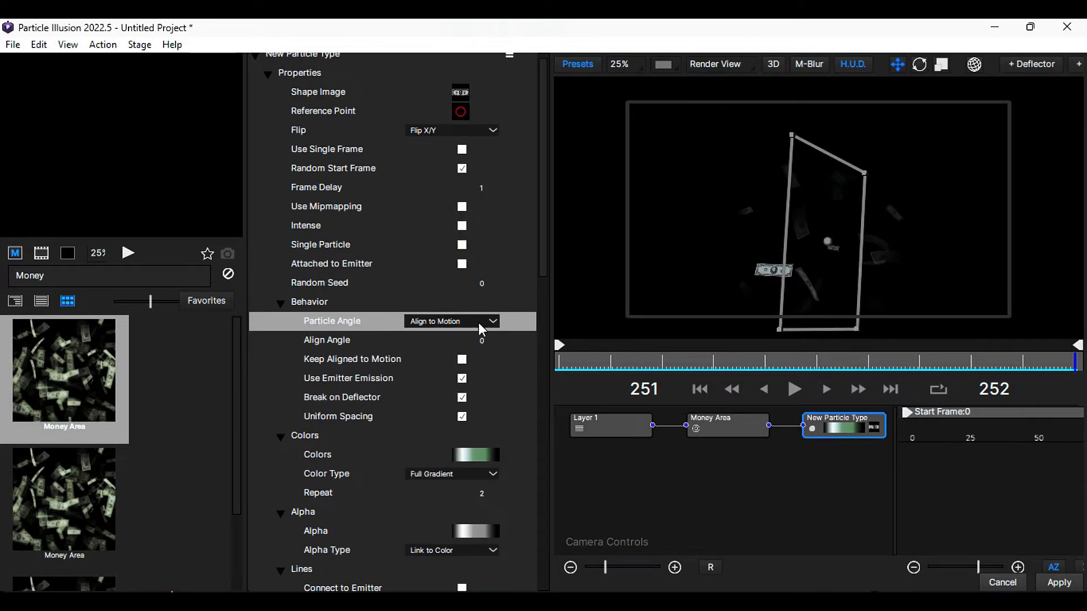
left_click(485, 339)
left_click(462, 360)
- Adjust the particle color gradient: move the white stop toward the start, the first green stop to 27%, and the last black stop toward the end
scroll(477, 396, "down", 1)
left_click(477, 417)
left_click_drag(465, 307, 410, 310)
left_click_drag(481, 307, 468, 308)
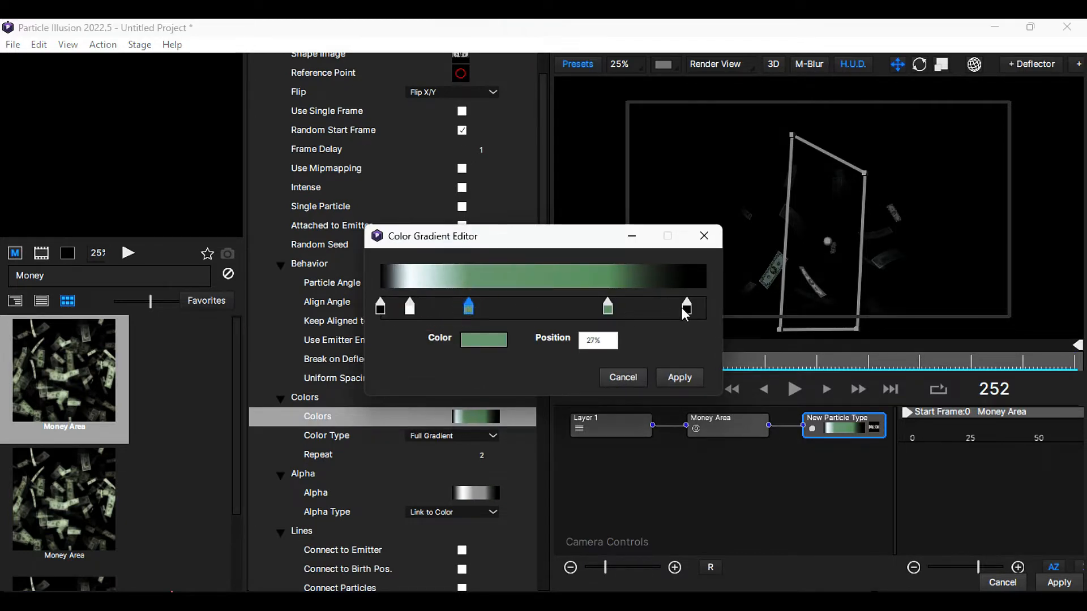
left_click_drag(686, 310, 700, 310)
left_click(687, 378)
- Make every stop after the first one in the particle's alpha gradient fully opaque
scroll(486, 453, "down", 1)
left_click(477, 476)
left_click(526, 308)
left_click(484, 340)
left_click_drag(708, 371, 809, 369)
left_click(786, 437)
left_click(608, 307)
left_click(484, 340)
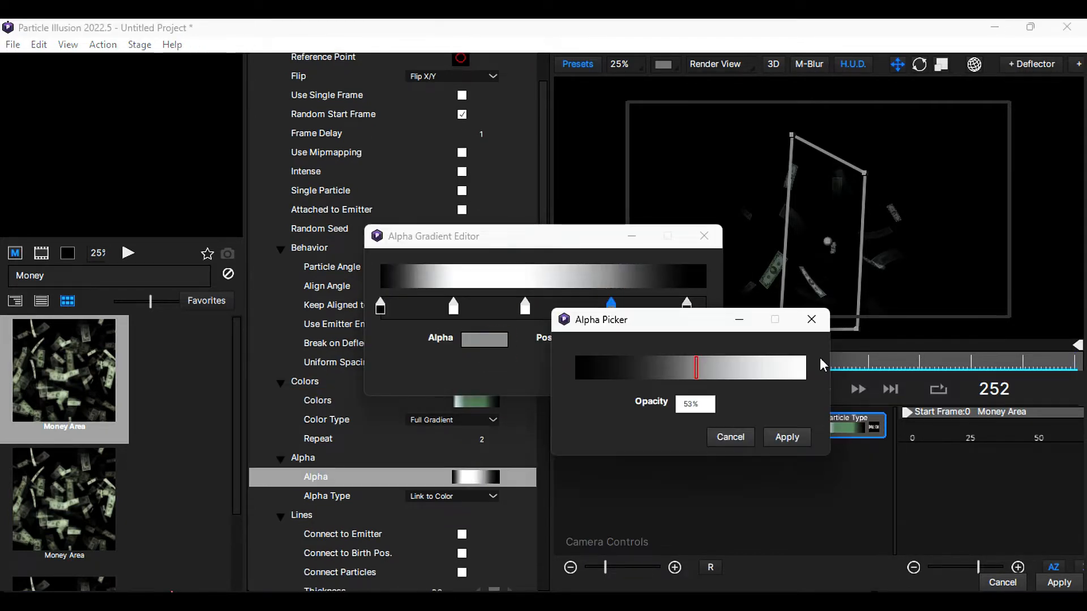
left_click(805, 367)
left_click(786, 437)
left_click(680, 378)
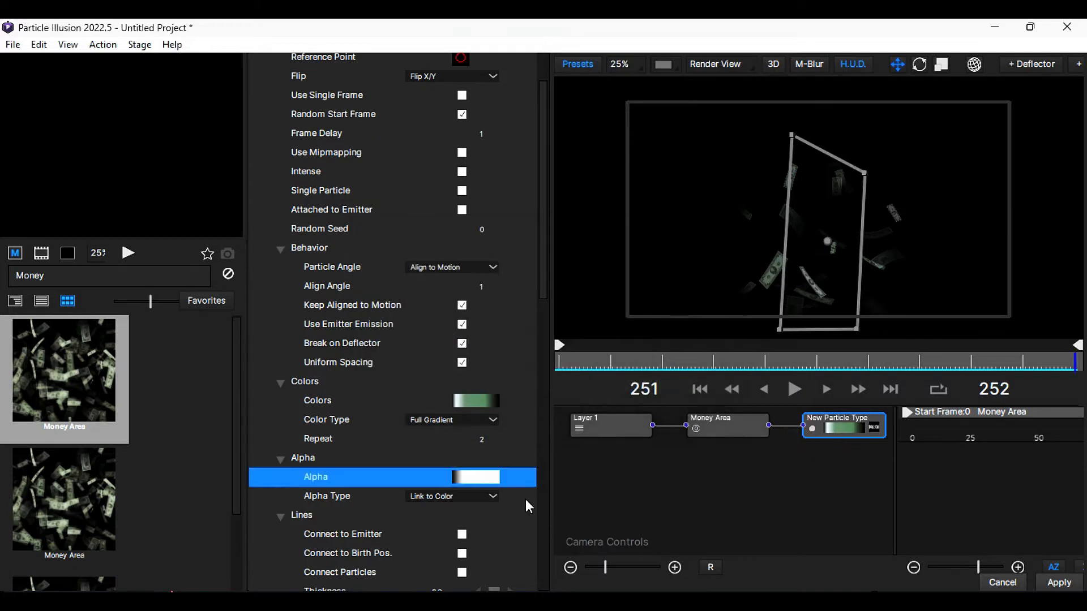
- Set the particle's line Thickness to 9
scroll(526, 499, "down", 1)
left_click(437, 512)
type("9")
key("Return")
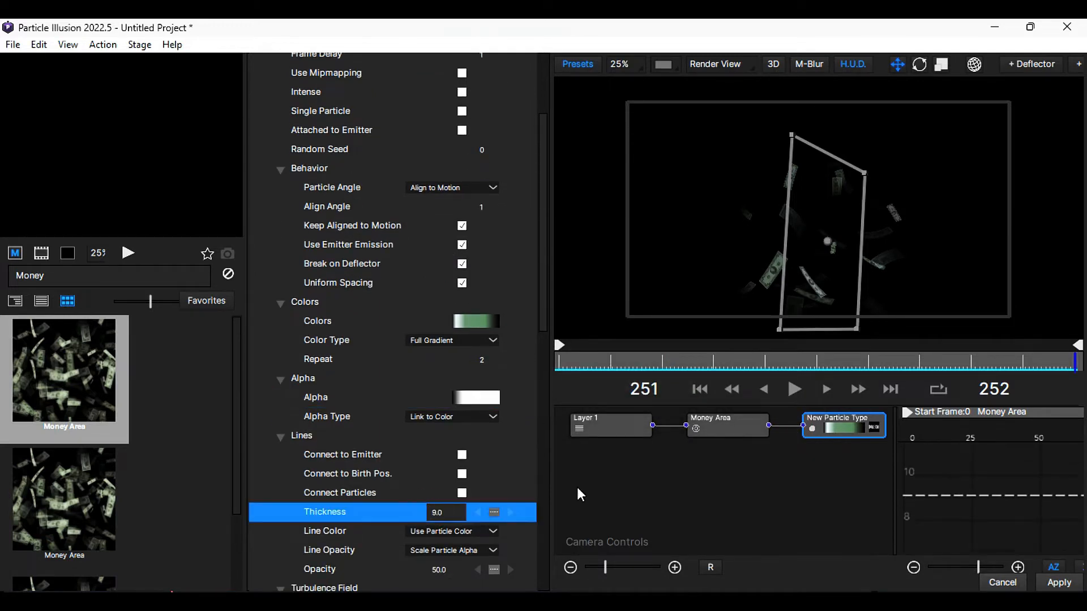
- Switch the particle's Line Opacity to Specify and set the line opacity to 100
scroll(508, 467, "down", 1)
left_click(452, 486)
left_click(430, 518)
scroll(449, 334, "down", 5)
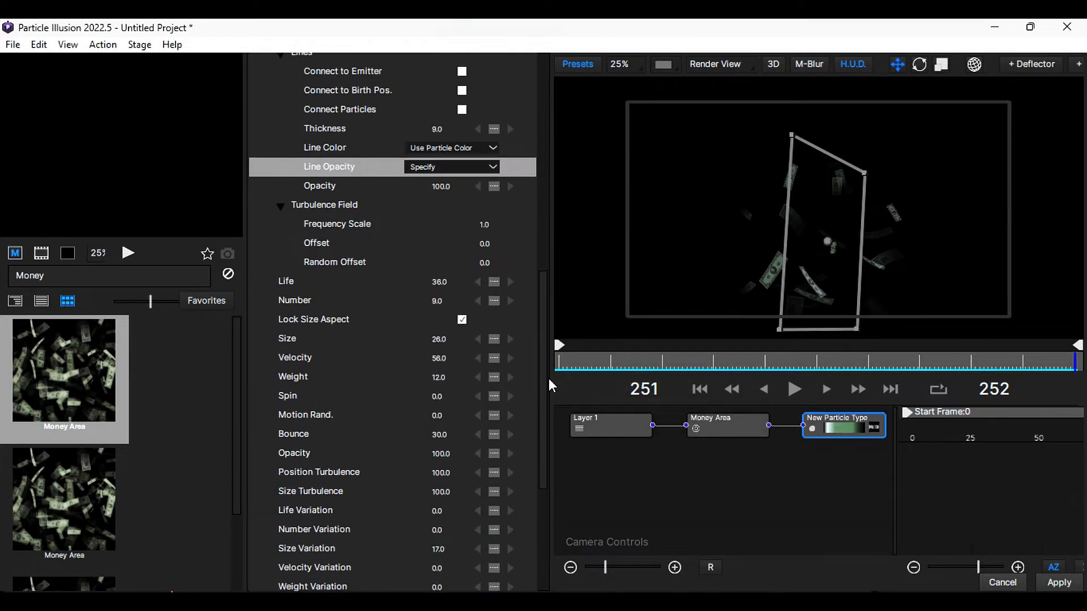
- Set the money particle's Life to 39, Size to 31 and Velocity to 251
left_click(440, 281)
type("39")
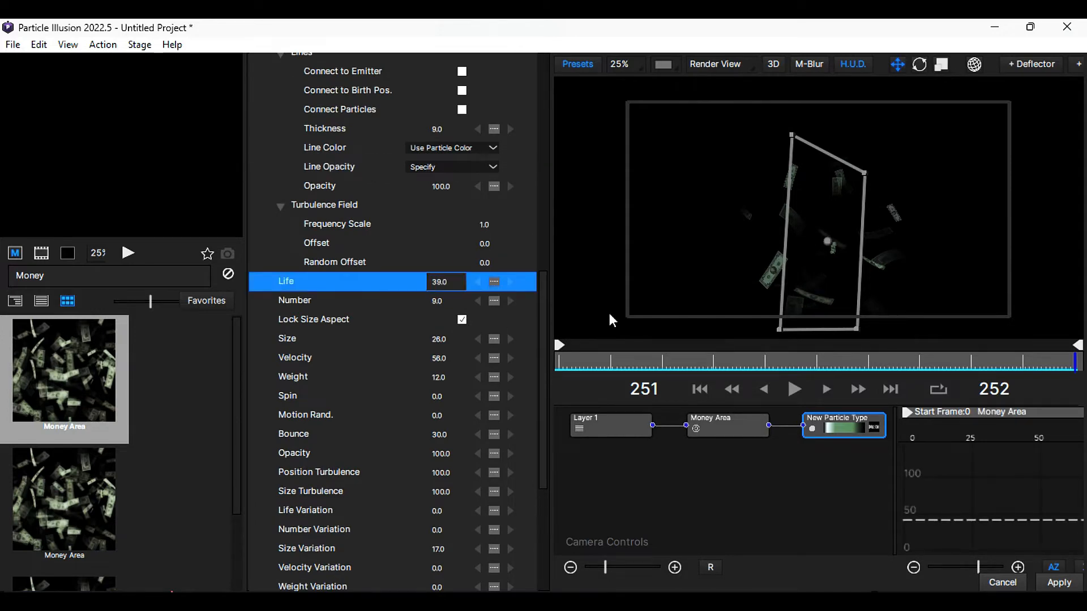
key("Tab")
type("31")
key("Tab")
type("251")
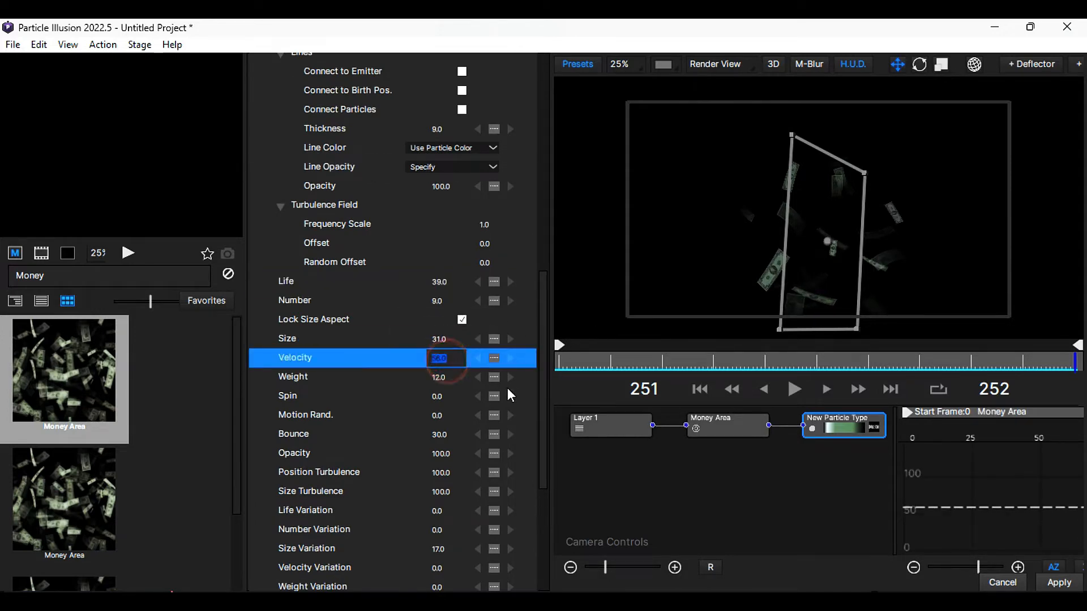
- Set the particle's Weight to -10, Spin to 50 and Motion Rand. to 11
key("Tab")
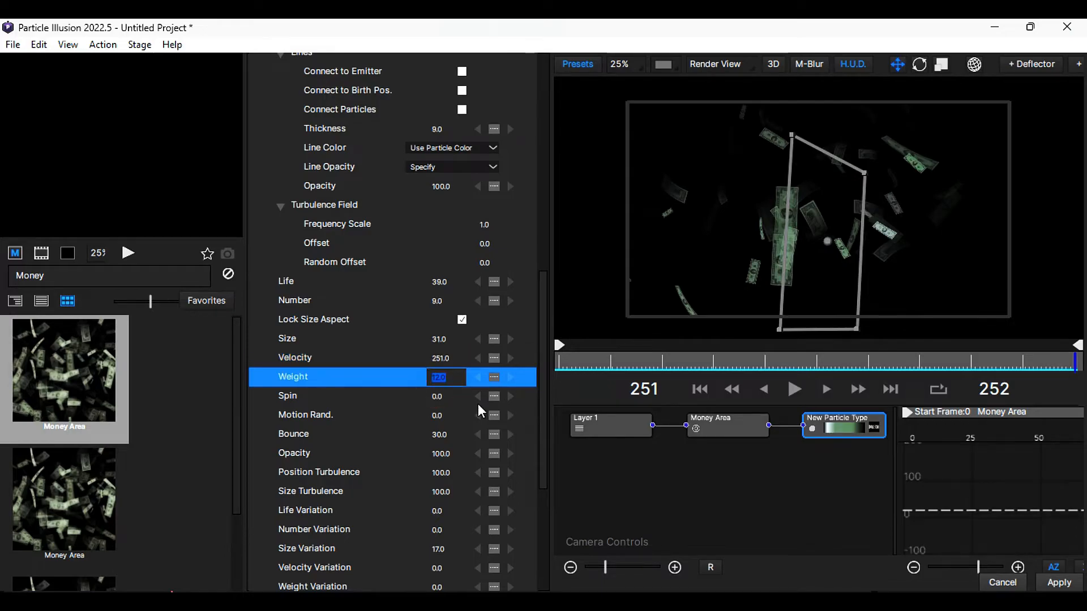
type("-10")
key("Tab")
type("50")
key("Return")
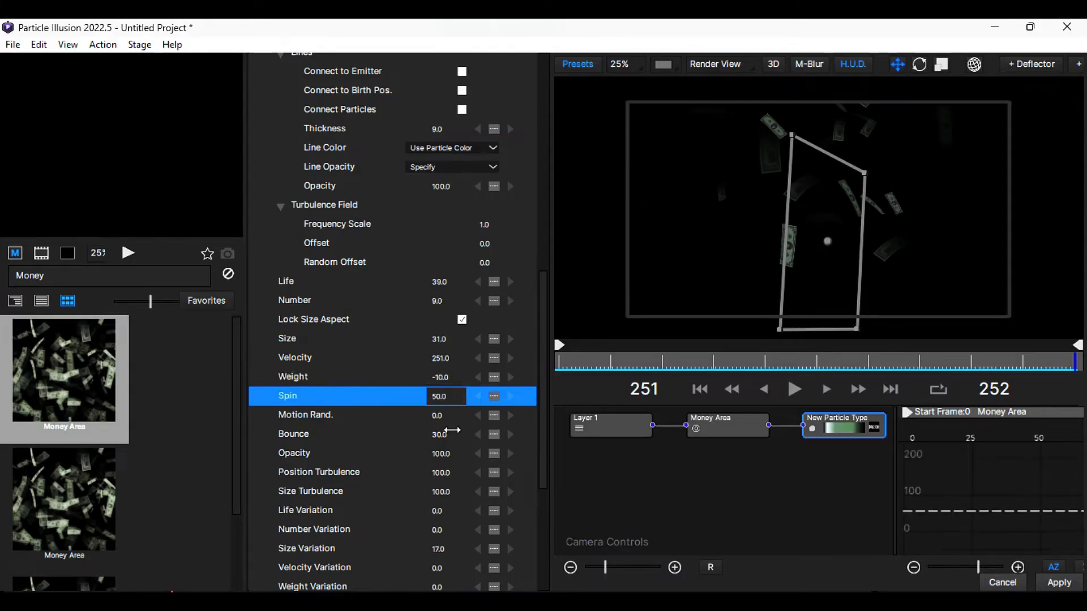
left_click_drag(453, 418, 461, 420)
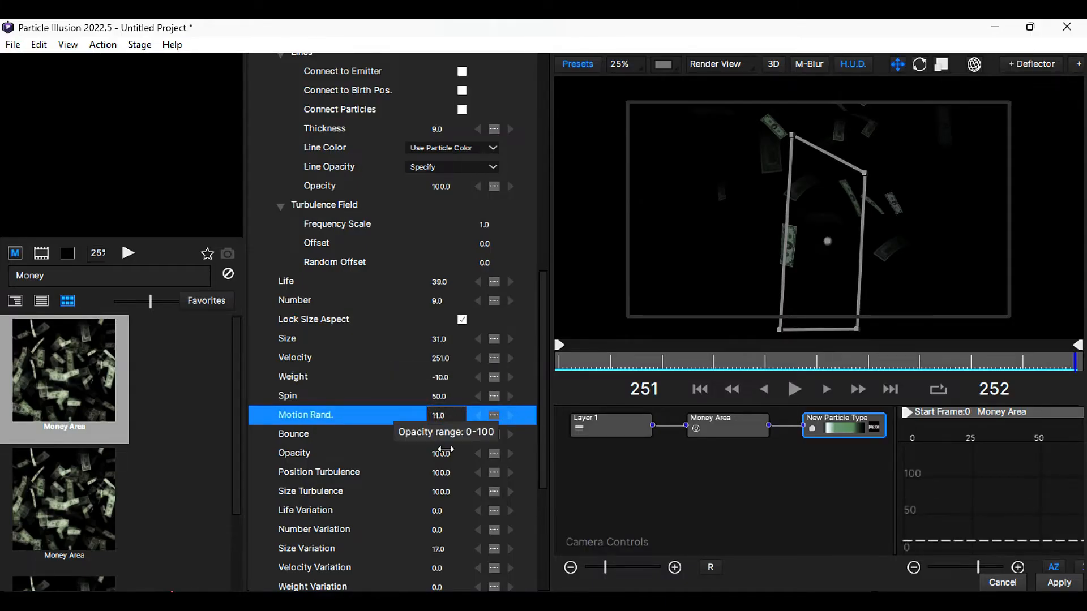
- Set the particle's Spin Variation to 72 and both Weight Over Life and Spin Over Life to -100
scroll(443, 482, "down", 4)
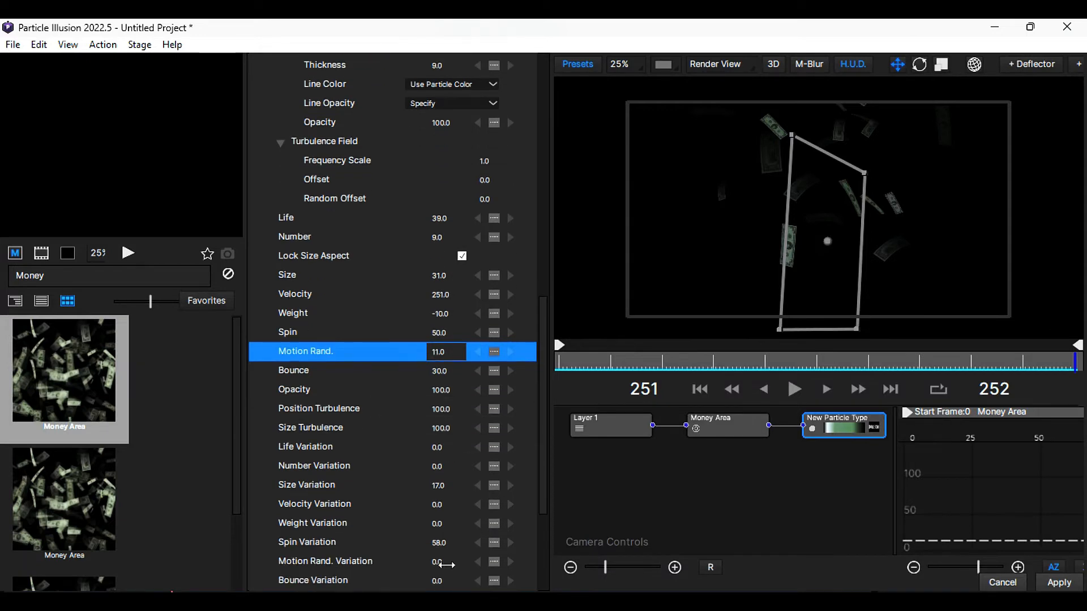
left_click_drag(442, 539, 529, 529)
scroll(442, 564, "down", 5)
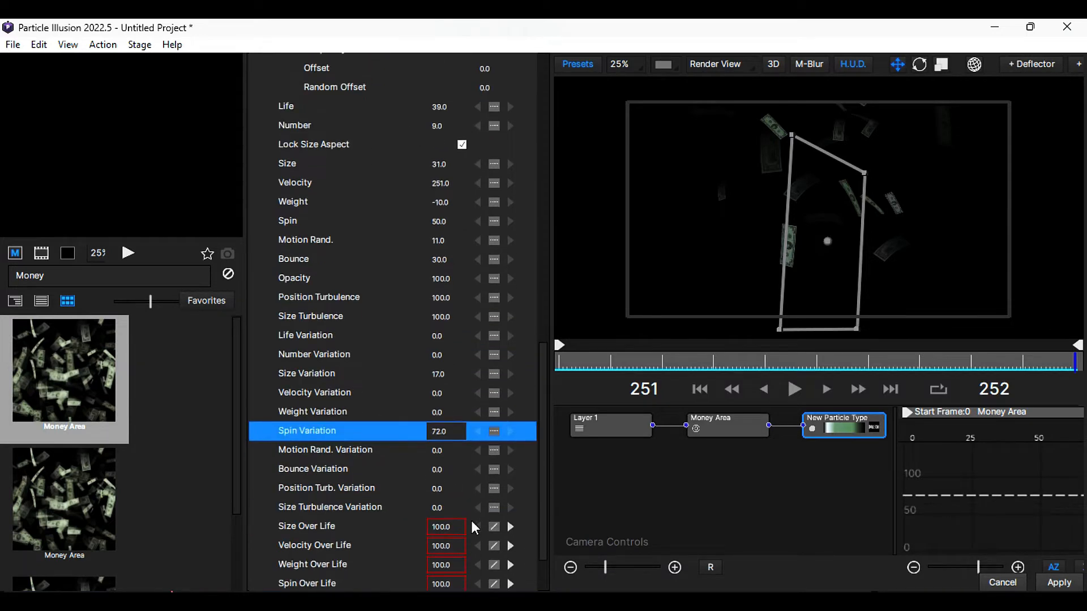
left_click(441, 534)
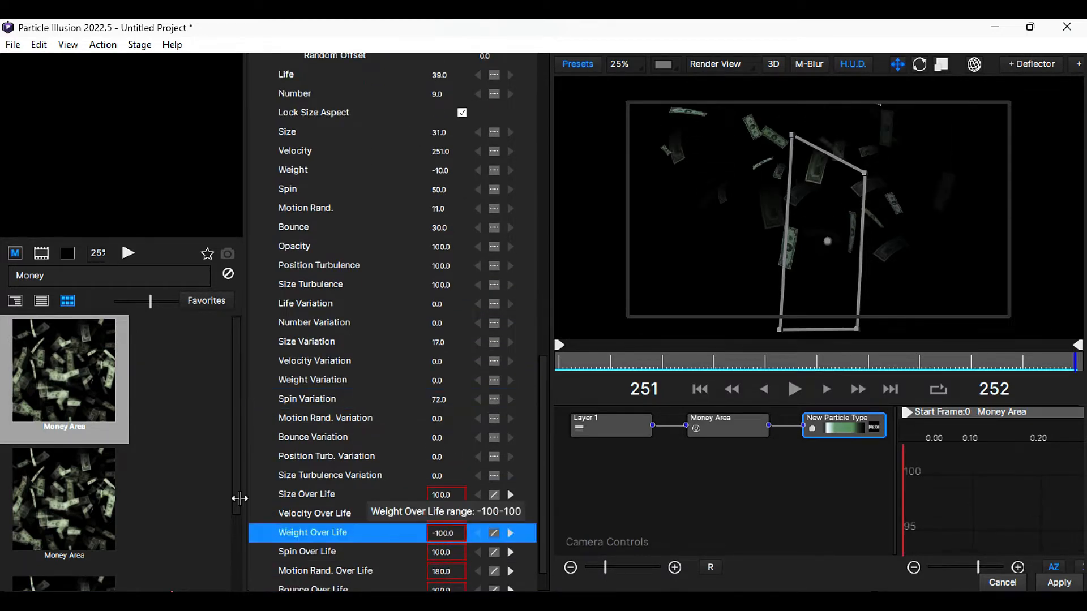
left_click_drag(442, 552, 211, 509)
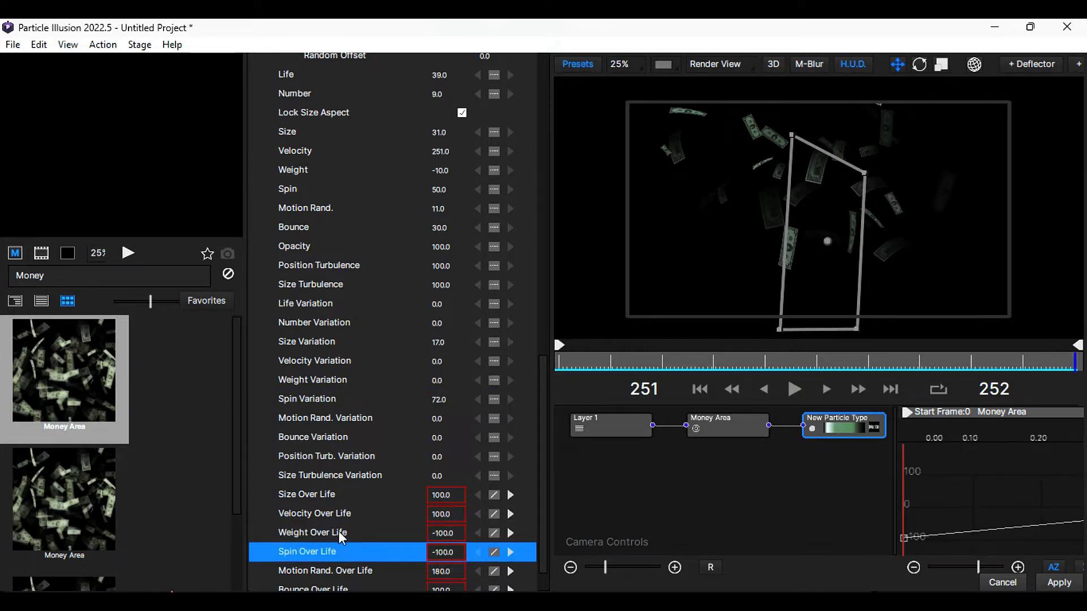
- Set the particle's Turbulence Field Offset to 15 and Random Offset to 25
left_click_drag(544, 512, 529, 381)
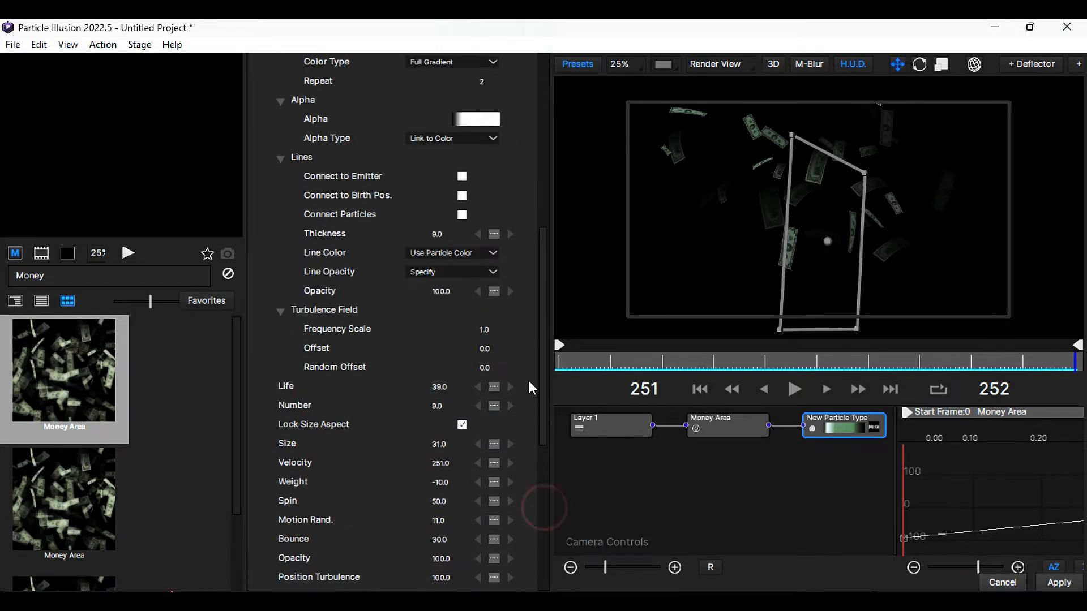
left_click(487, 347)
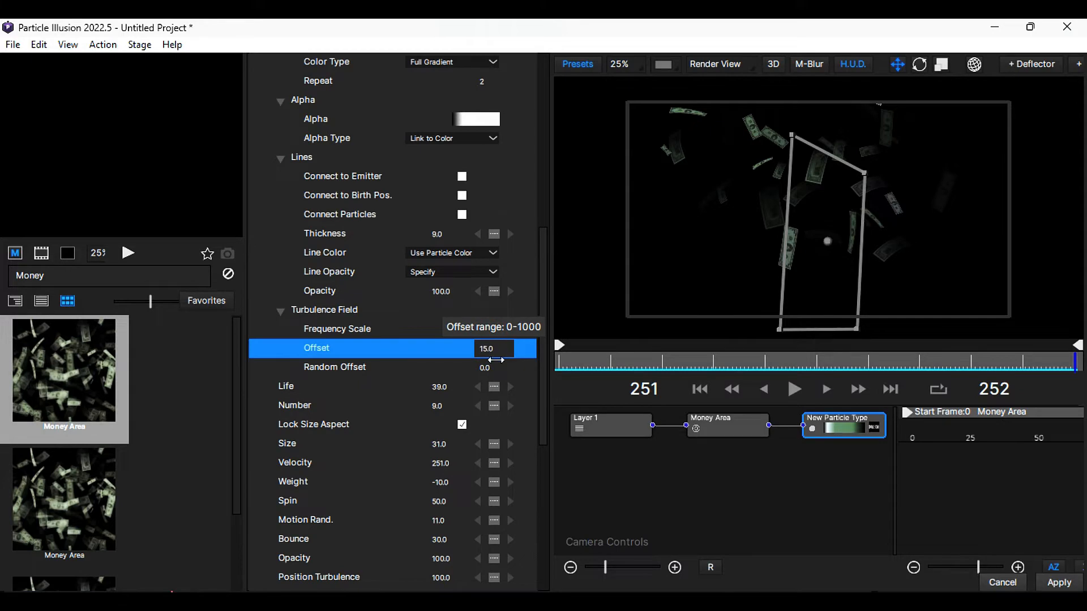
left_click(485, 367)
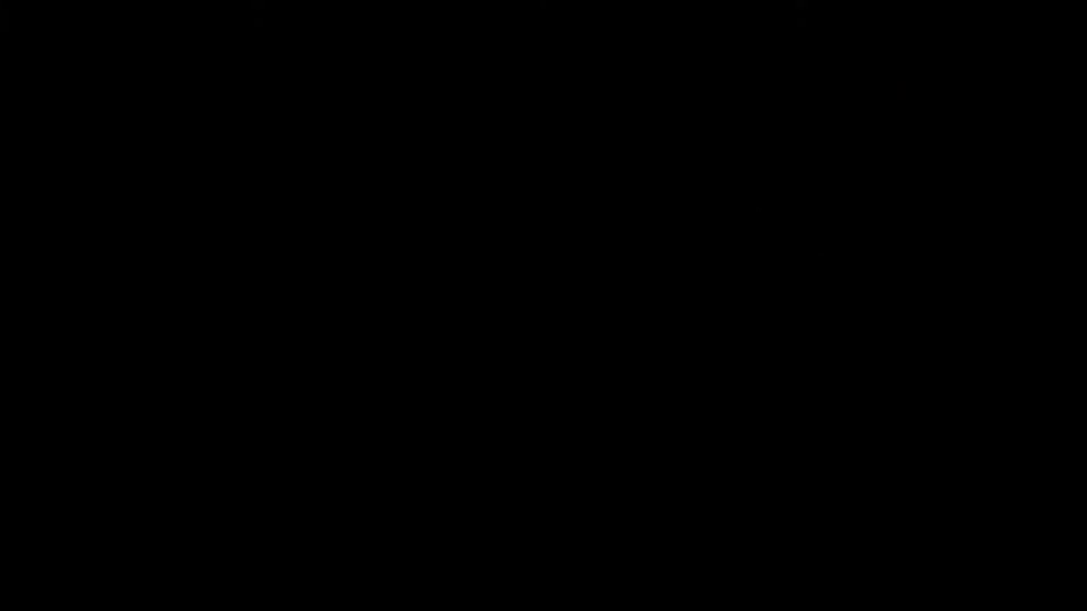
- Set Layer 1's Z position to 1374 at frame 0
left_click(603, 427)
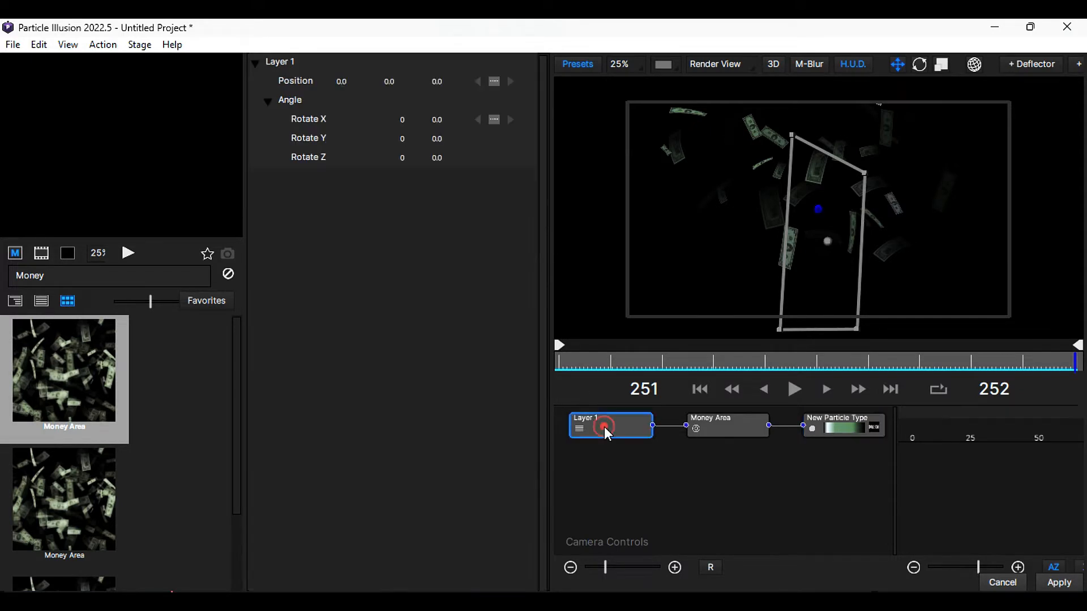
left_click_drag(593, 354, 534, 356)
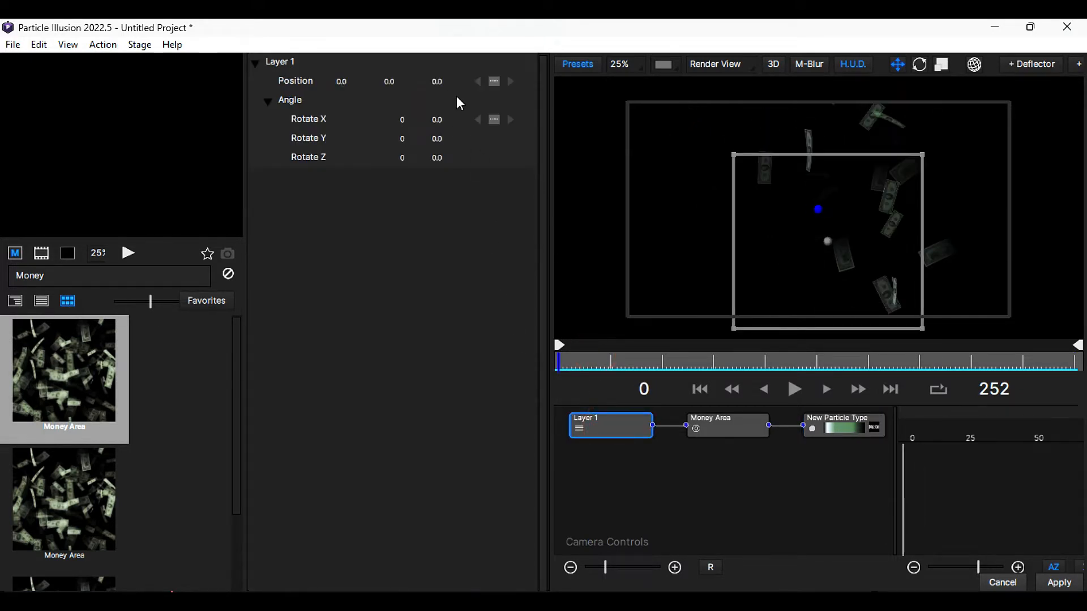
left_click(443, 84)
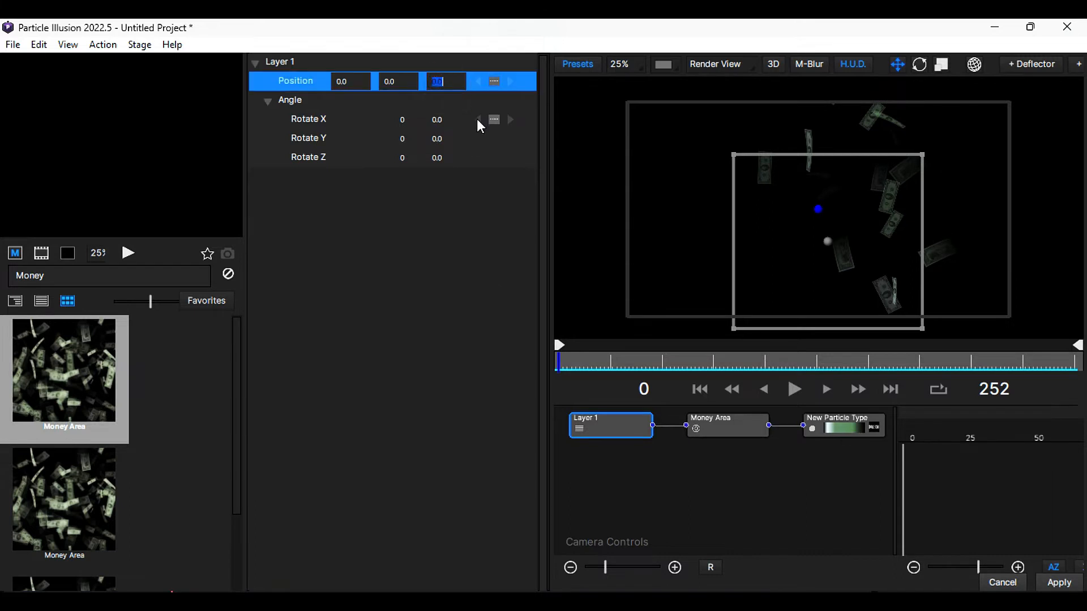
type("1374")
- Animate Layer 1's angle linearly from frame 0, setting Rotate Y to 3 rotations and 180 degrees at frame 251
left_click(495, 120)
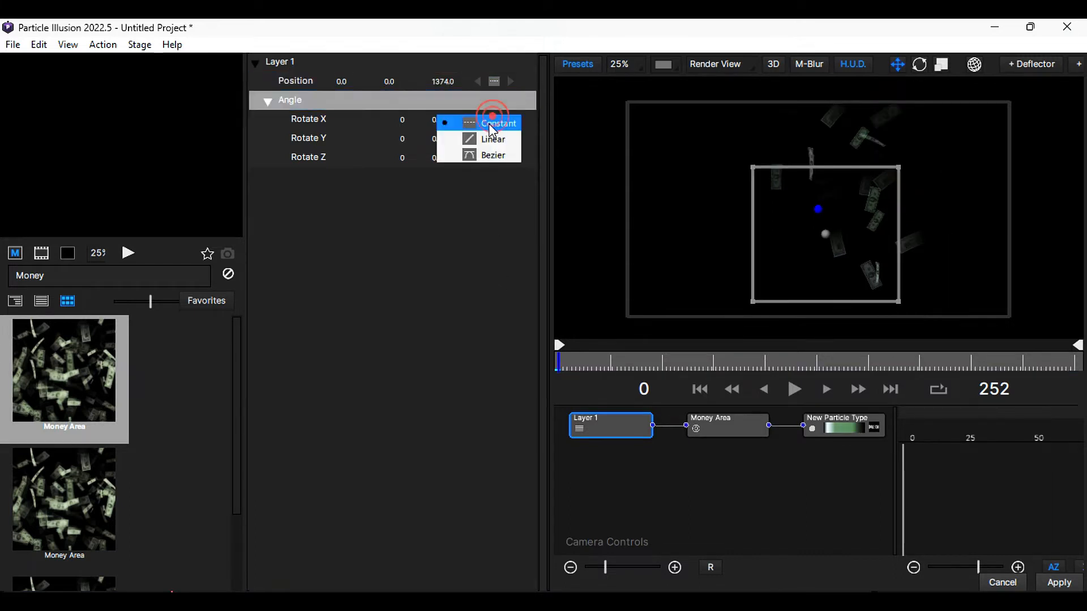
left_click(486, 140)
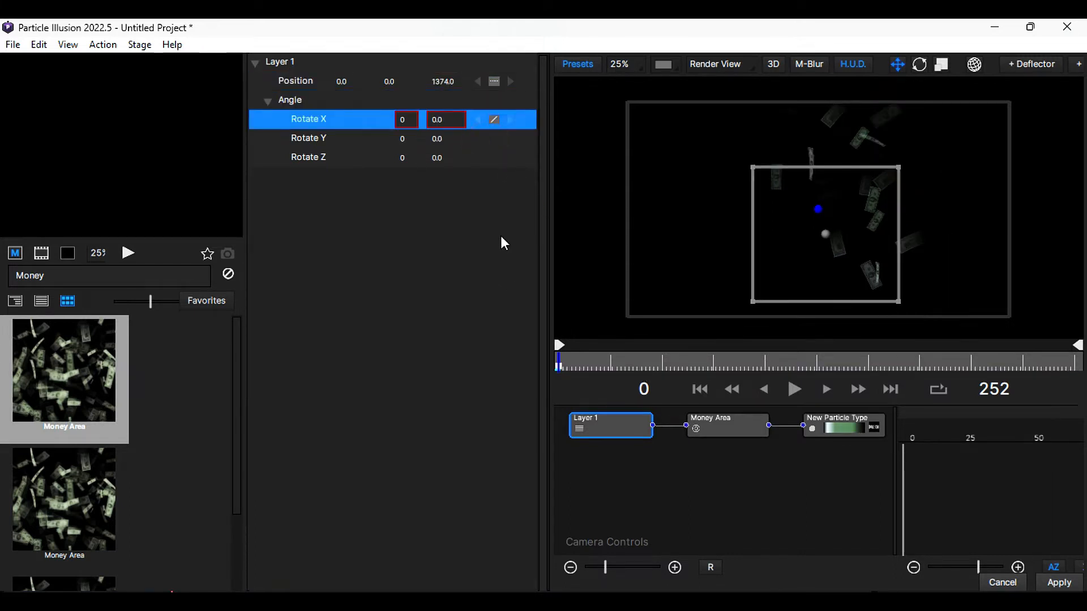
left_click_drag(623, 365, 1075, 362)
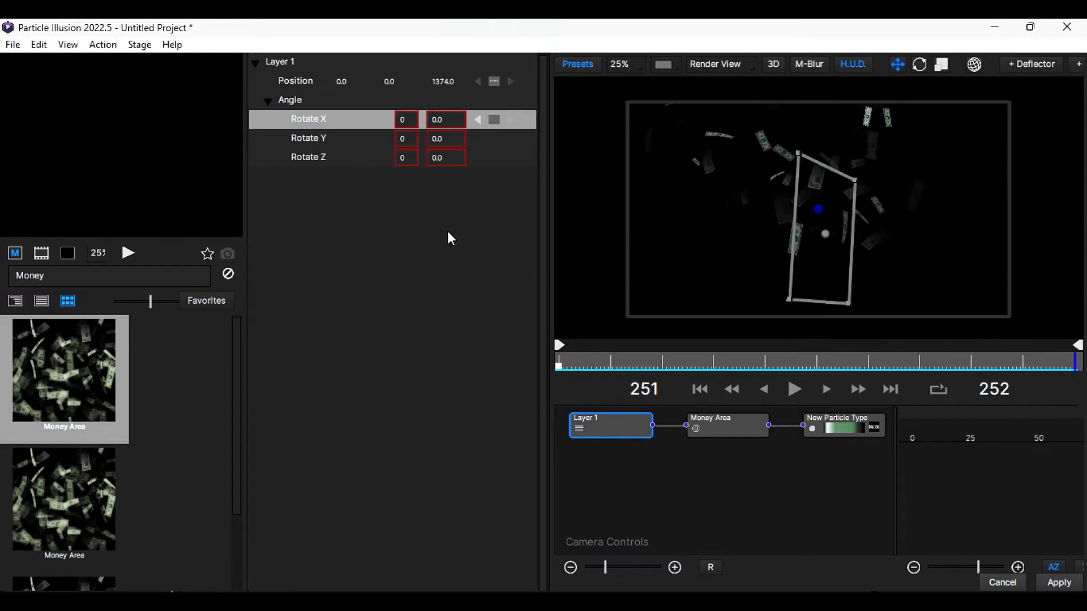
left_click(402, 136)
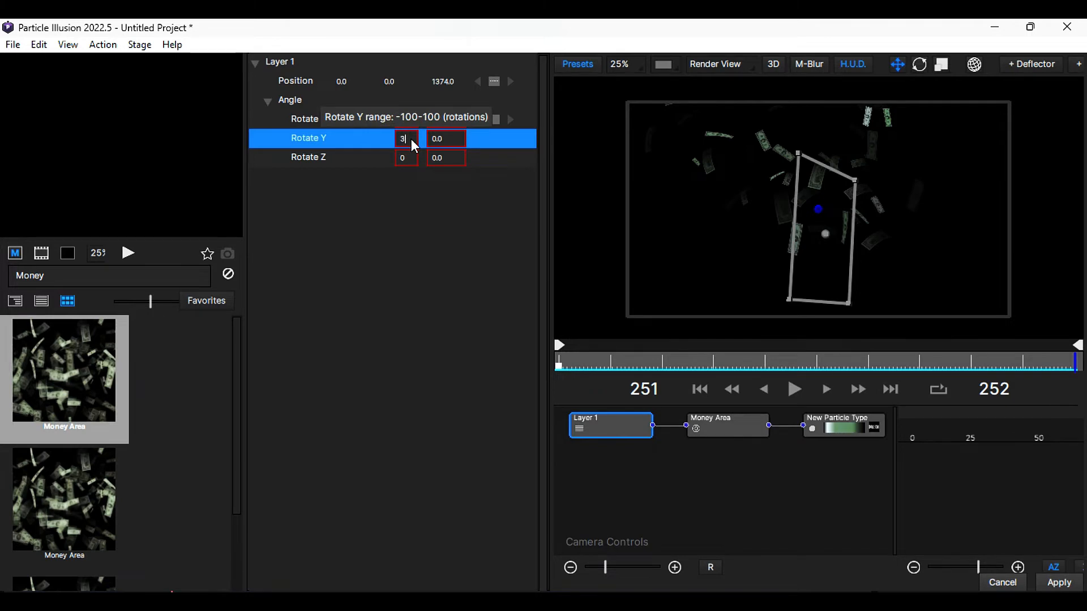
key("Tab")
type("180")
key("Return")
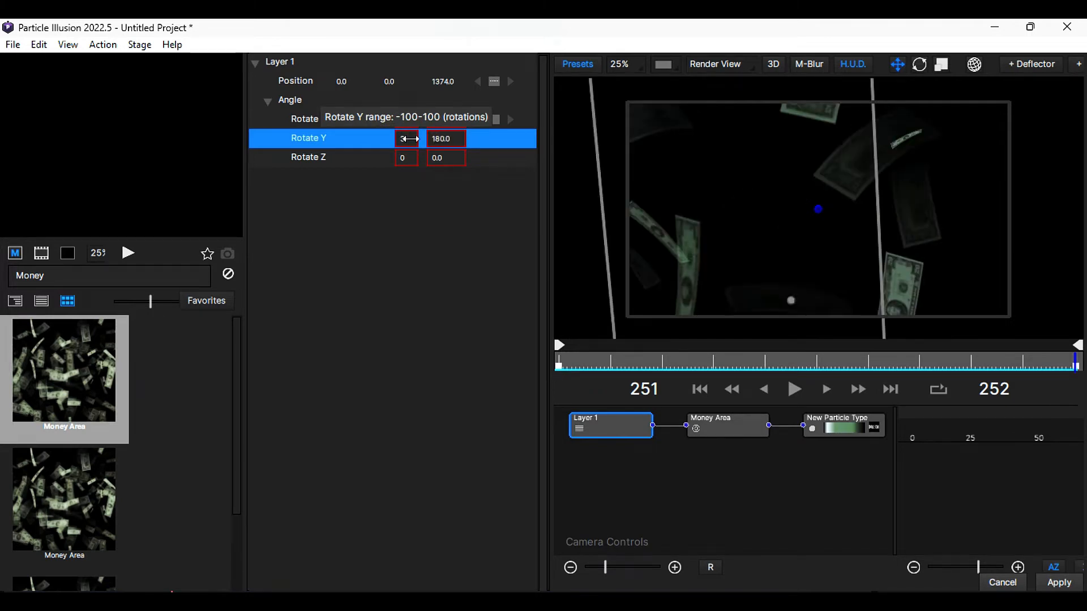
- Adjust Layer 1's Z position and fine-tune the Money Area emitter while checking the animation at early frames
left_click_drag(617, 363, 701, 361)
left_click_drag(447, 82, 826, 169)
left_click_drag(617, 364, 941, 474)
left_click(727, 425)
left_click(611, 426)
left_click_drag(572, 357, 693, 391)
left_click(725, 425)
left_click_drag(492, 177, 569, 160)
left_click_drag(595, 362, 707, 363)
- Make Layer 1's Position keyframable with linear interpolation and set its Z value to 1182 at frame 72
left_click(611, 424)
left_click(494, 81)
left_click_drag(441, 81, 1025, 164)
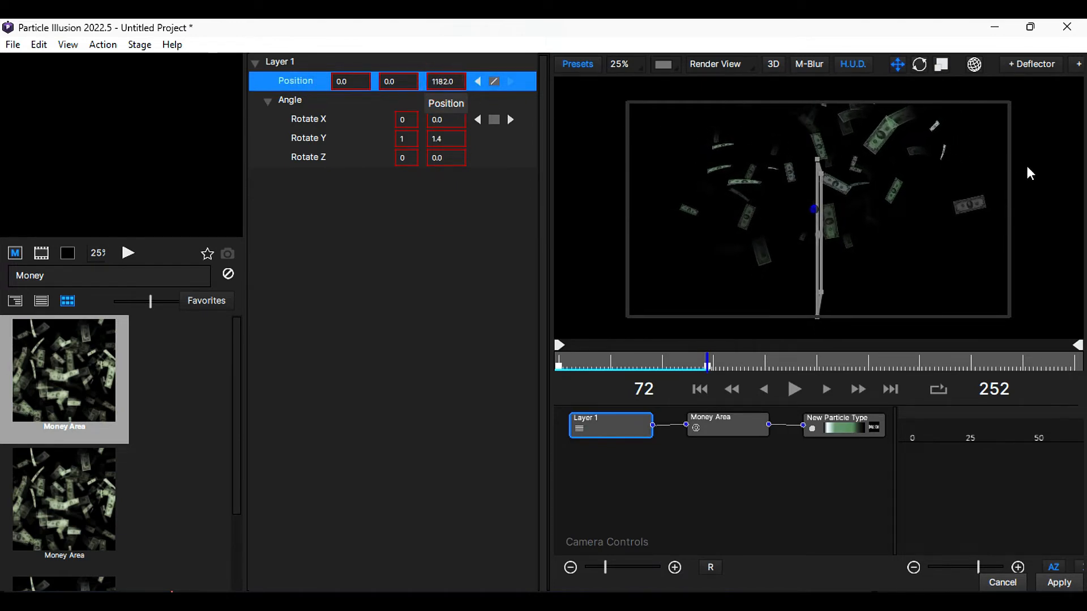
- Add further linear Z position keyframes to Layer 1 across the middle and later part of the timeline
mouse_move(722, 362)
left_mouse_down()
mouse_move(758, 363)
mouse_move(729, 365)
left_mouse_up()
left_click_drag(446, 82, 0, 116)
left_click_drag(697, 362, 978, 364)
right_click(494, 82)
left_click(484, 103)
left_click_drag(447, 81, 467, 93)
- Key Layer 1's Position linearly at frame 251 with a Z value of 900
left_click_drag(977, 364, 1075, 364)
right_click(494, 82)
left_click(497, 102)
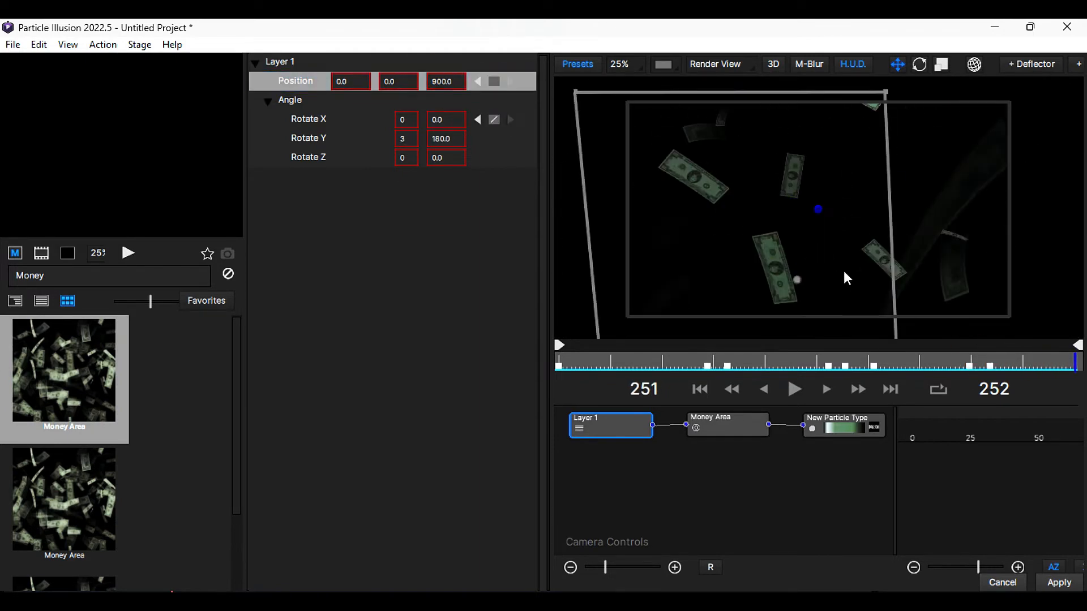
- Change the money particle's Number to 12, Size to 26 and Life to 24
left_click(843, 430)
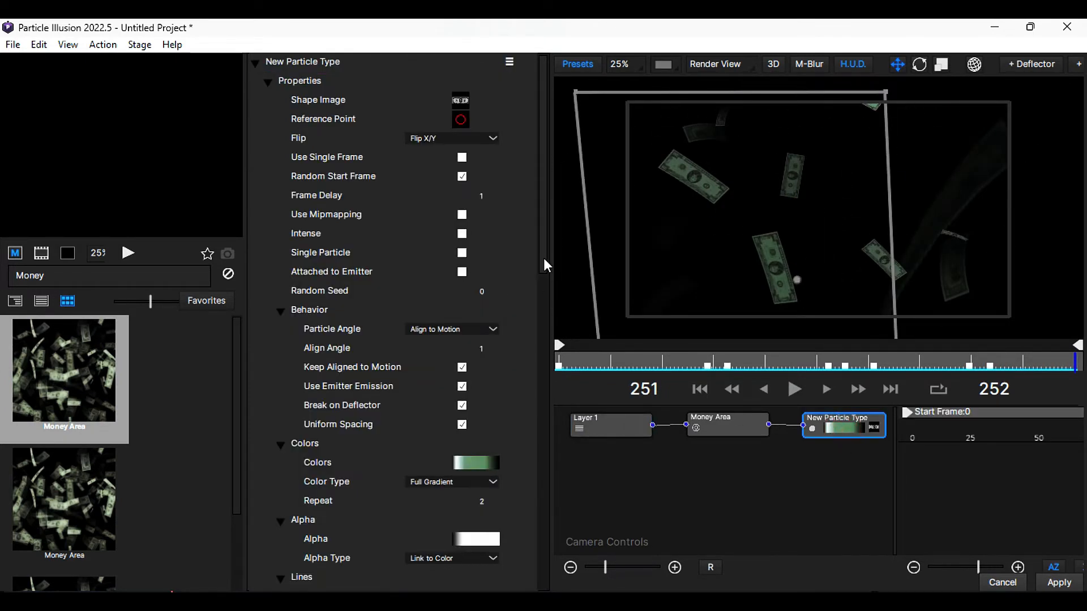
left_click_drag(543, 258, 544, 441)
left_click(450, 377)
left_click_drag(445, 381, 450, 383)
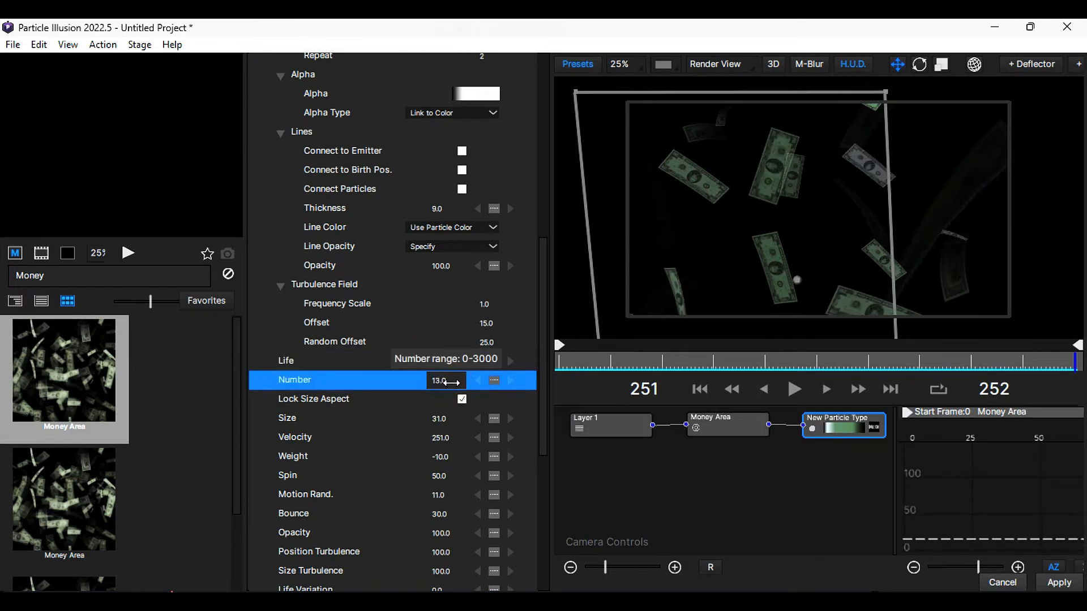
left_click_drag(450, 420, 442, 424)
left_click_drag(443, 381, 431, 366)
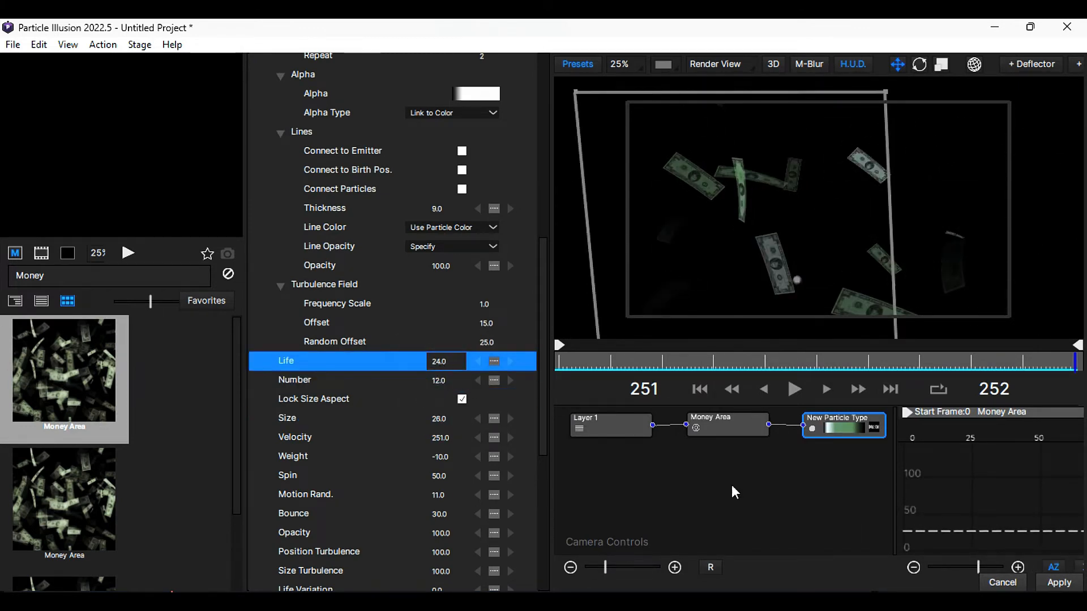
- Render the project as a ProRes 422 QuickTime movie named "Money black background"
left_click(16, 49)
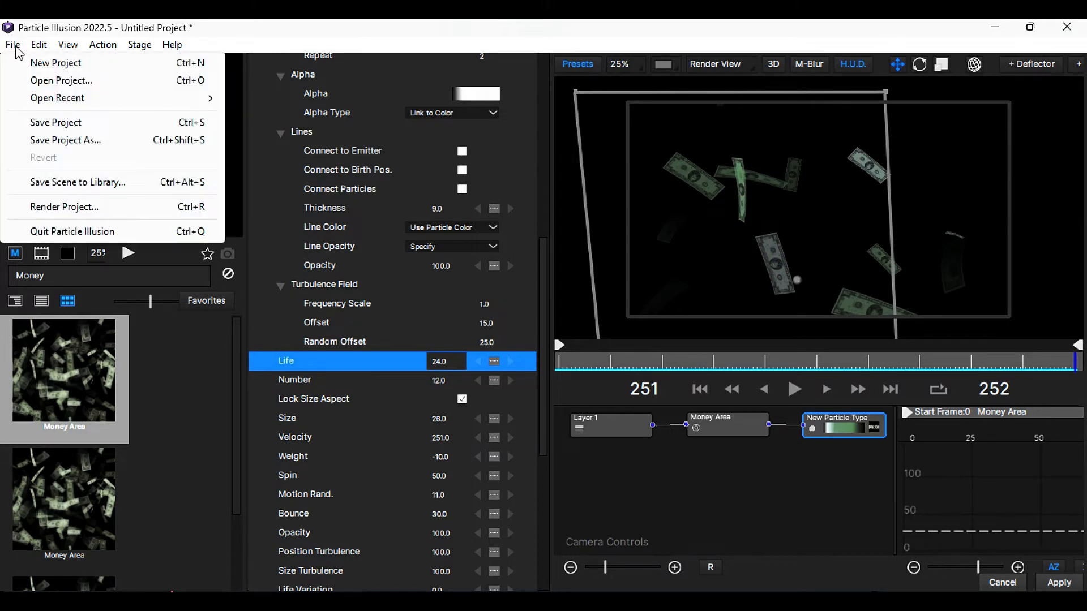
left_click(112, 209)
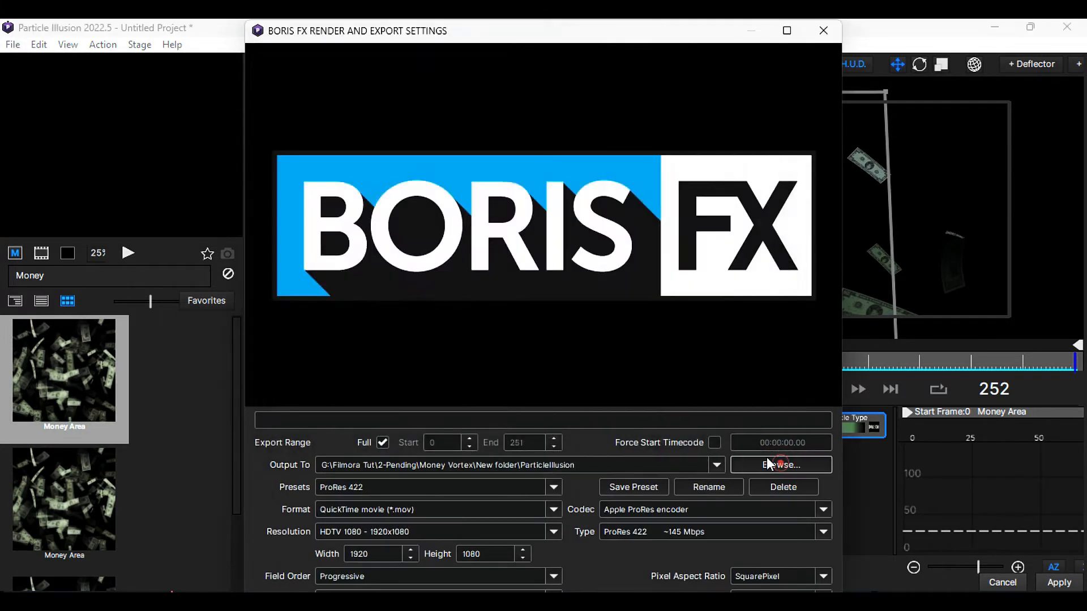
left_click(772, 464)
type("Money black background")
key("Return")
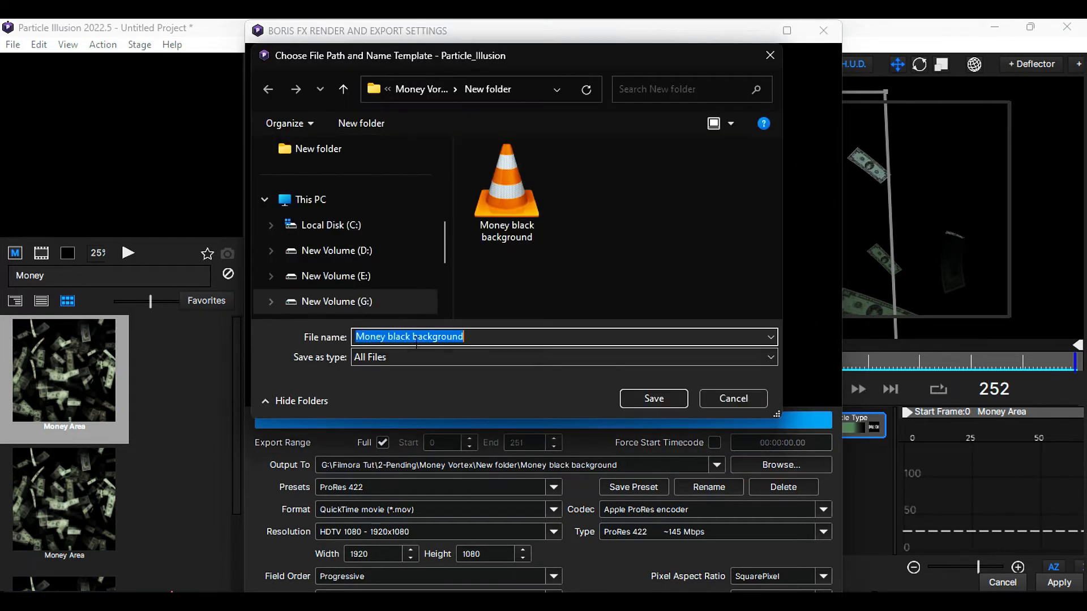
- Render a second movie named "Money No background" with the ProRes 4444 + Straight Alpha preset, then close the export settings and apply the particle project
left_click_drag(411, 339, 389, 335)
type("No background")
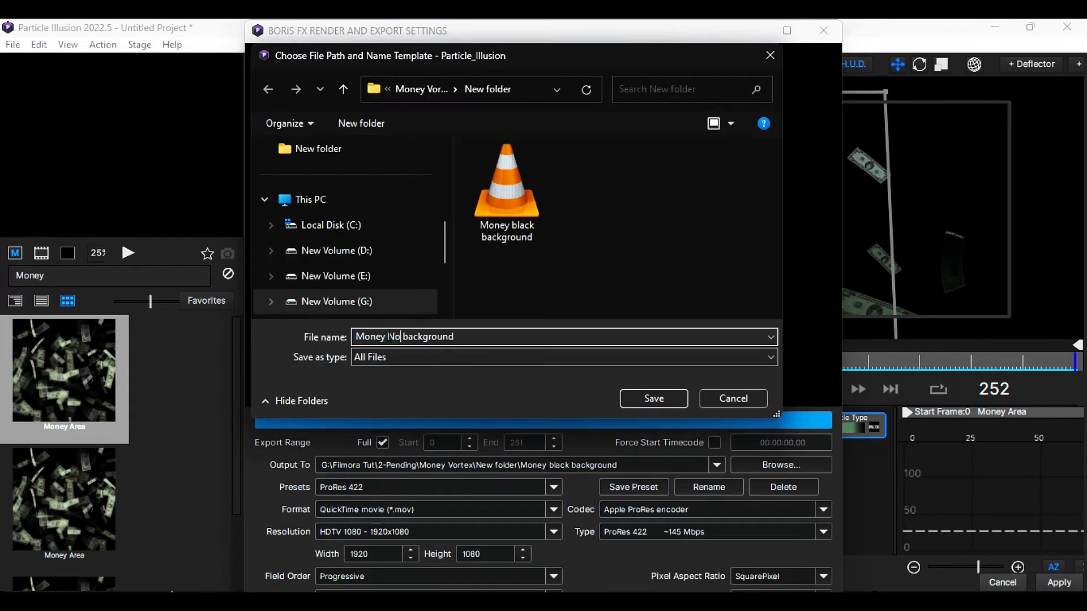
key("Return")
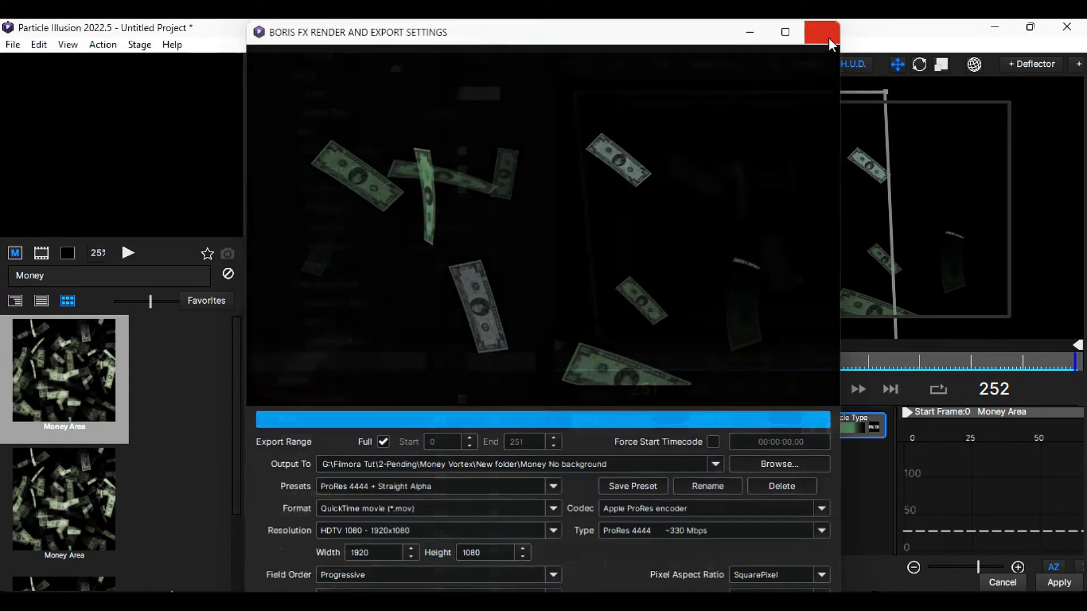
left_click(823, 30)
left_click(1057, 583)
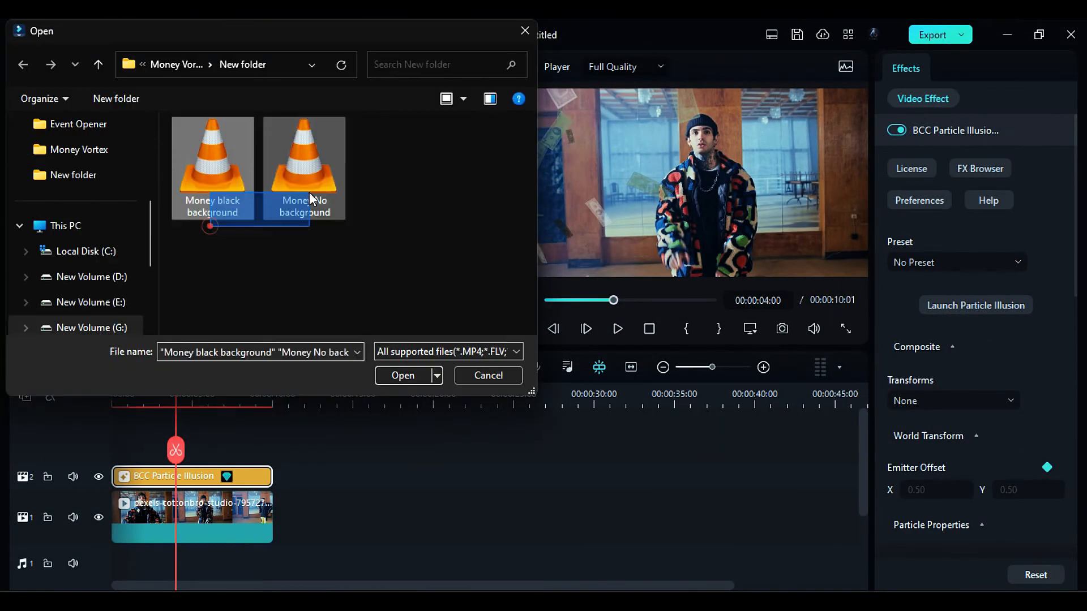
- In Filmora, import both rendered money movies and place "Money black background" on track 3 at the start of the timeline
left_click(406, 374)
left_click_drag(417, 190, 164, 447)
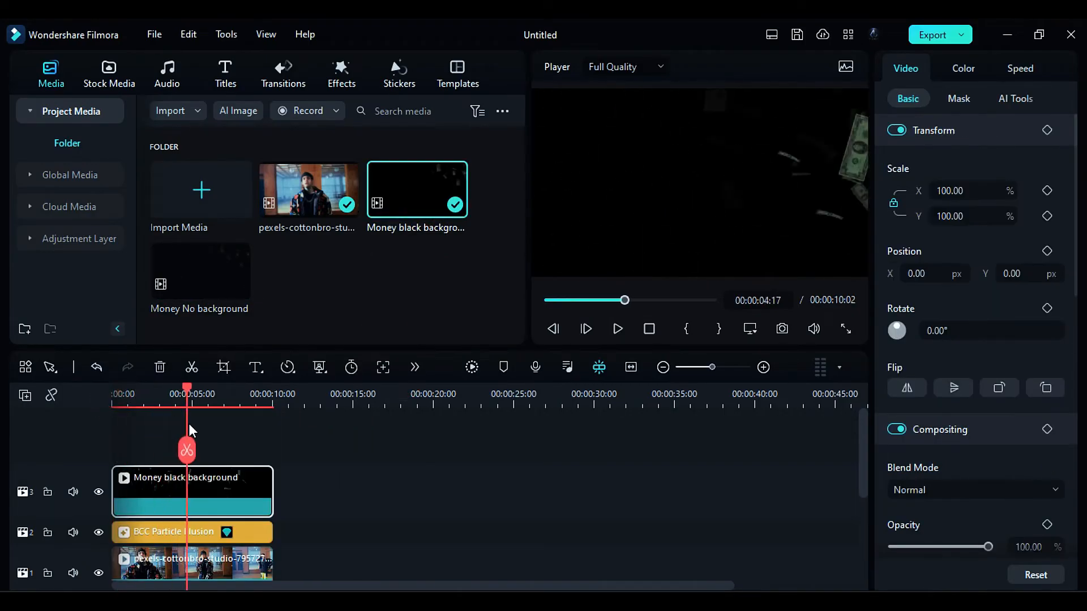
- Apply the Remove Black BG video effect to the "Money black background" clip
left_click(143, 397)
left_click(341, 73)
scroll(68, 198, "up", 5)
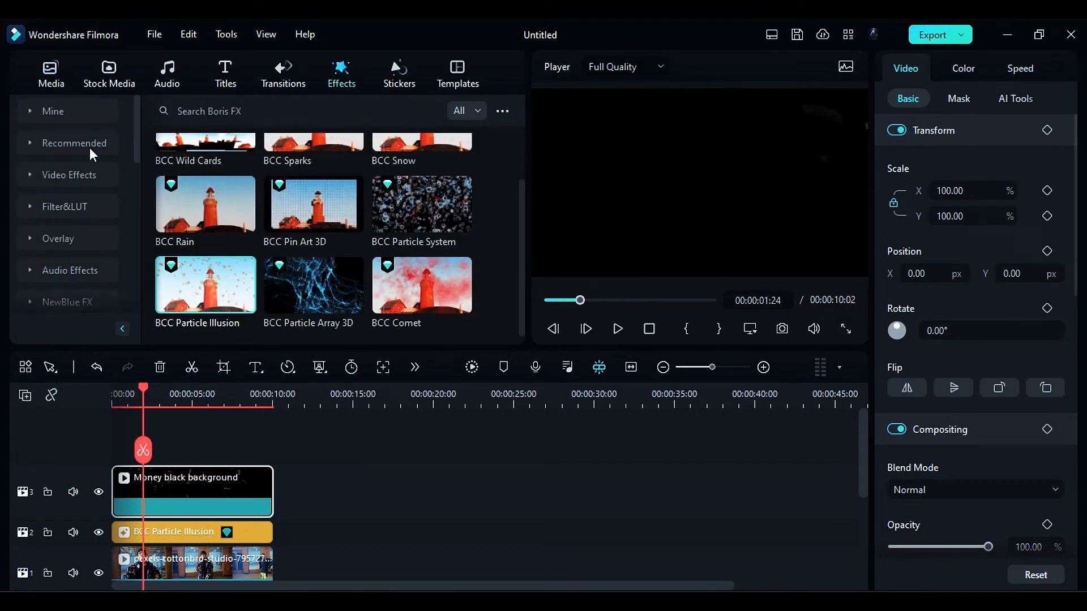
left_click(68, 174)
left_click_drag(413, 142, 249, 481)
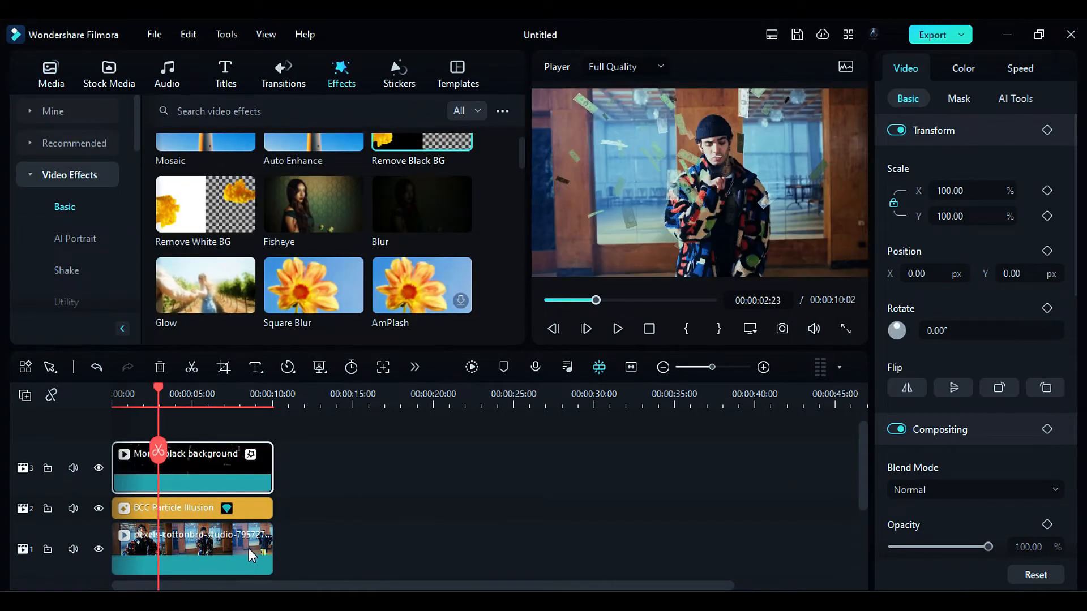
- Place a copy of the person footage on track 4 above the money clip and enable AI Portrait on it
left_click_drag(249, 549, 232, 441)
left_click(182, 397)
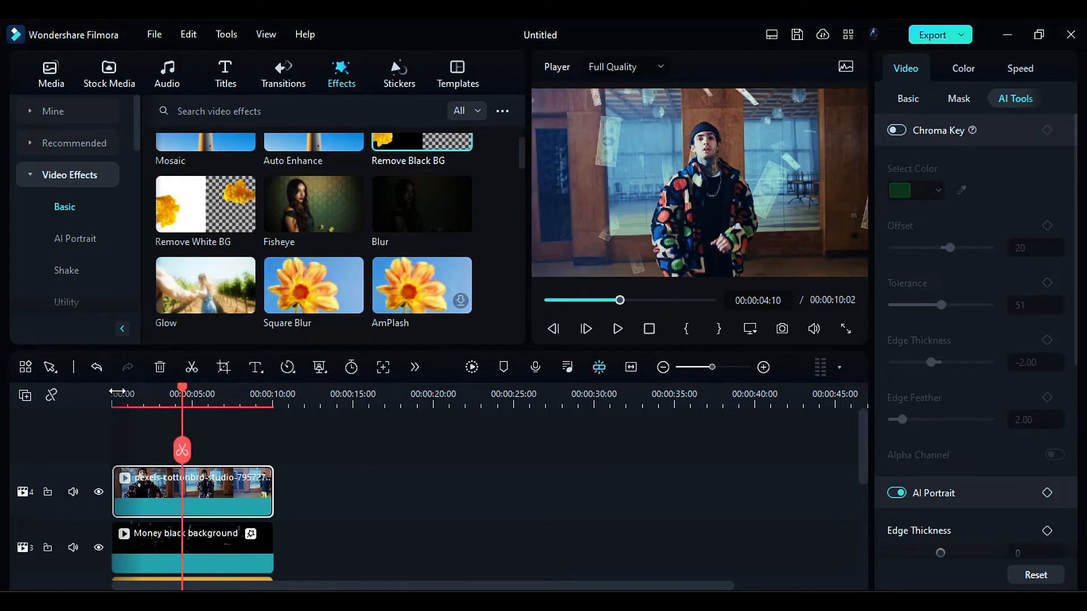
- Raise the "Money black background" clip's exposure strongly and its brightness, contrast and vibrance moderately, and fine-tune the remaining color settings
left_click_drag(118, 391, 180, 425)
left_click(216, 534)
left_click(963, 68)
left_click_drag(1069, 232, 1070, 307)
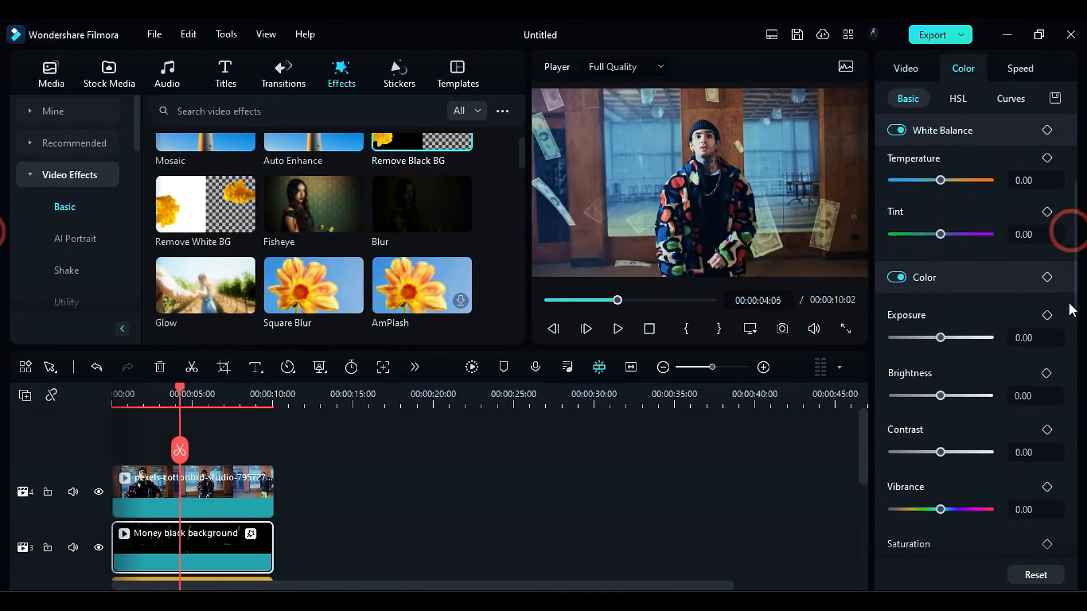
left_click_drag(941, 337, 989, 337)
left_click_drag(941, 395, 950, 396)
left_click_drag(941, 451, 975, 451)
left_click_drag(940, 510, 973, 509)
scroll(973, 509, "down", 8)
left_click_drag(940, 188, 962, 188)
left_click_drag(940, 302, 919, 303)
scroll(220, 509, "down", 3)
- Delete the BCC Particle Illusion effect from track 2 and place a copy of the "Money black background" clip there
left_click(221, 517)
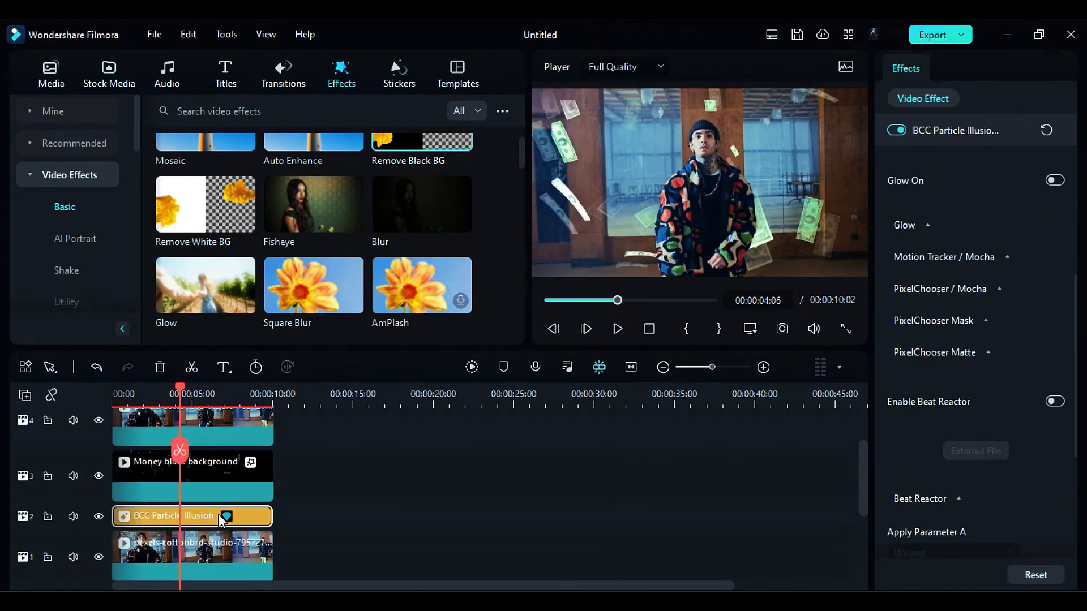
key("Delete")
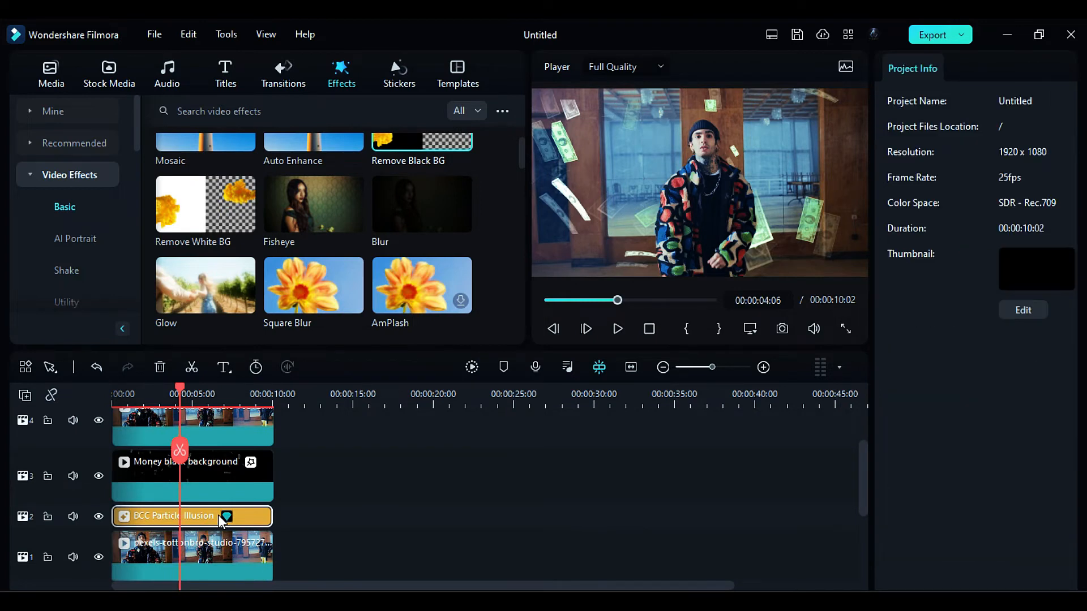
left_click_drag(218, 477, 206, 516)
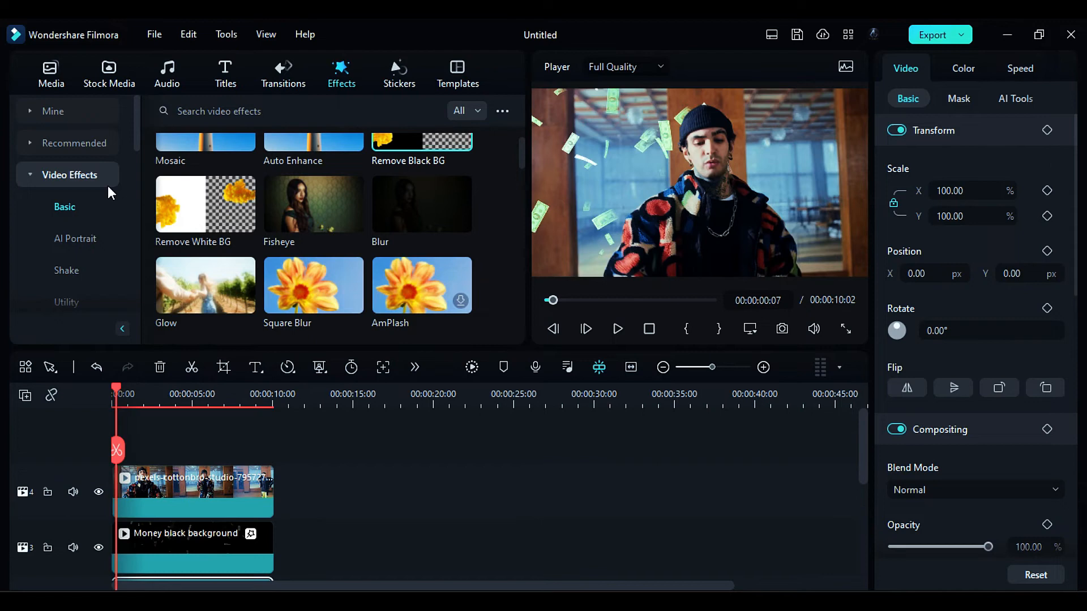
- Place "Money No background" on tracks 5 and 6 above the person footage and trim both clips to start shortly after the timeline start
left_click(50, 73)
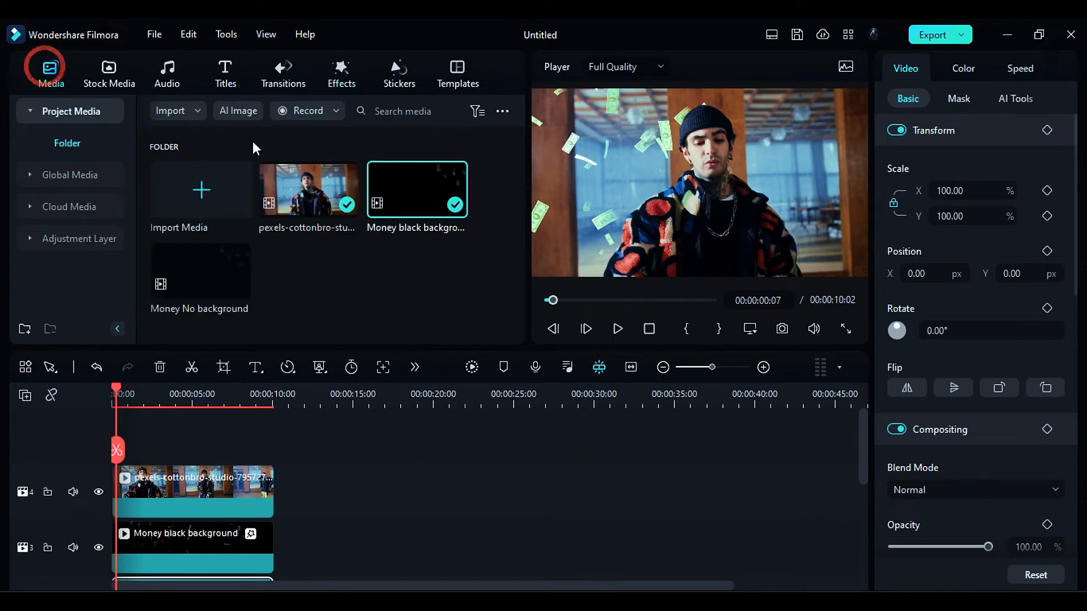
left_click_drag(228, 279, 207, 427)
left_click(127, 399)
scroll(164, 453, "down", 2)
left_click(171, 407)
left_click_drag(142, 419, 121, 424)
left_click_drag(115, 485, 121, 485)
- Split both "Money No background" clips at 00:00:02:11 and 00:00:03:13 and delete the sections between the cuts
left_click_drag(119, 392, 150, 402)
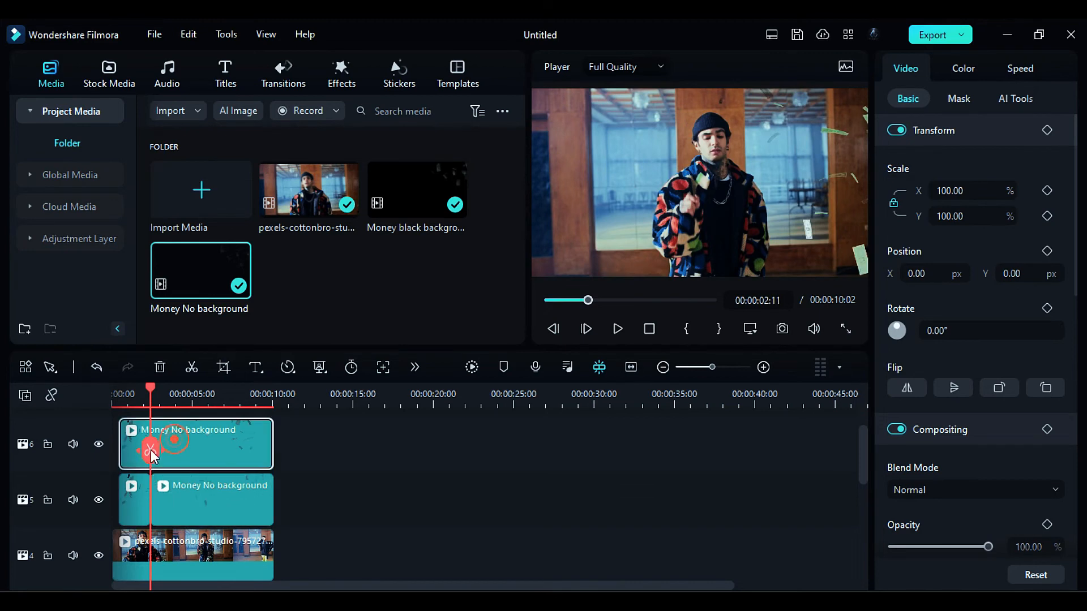
left_click_drag(154, 390, 175, 435)
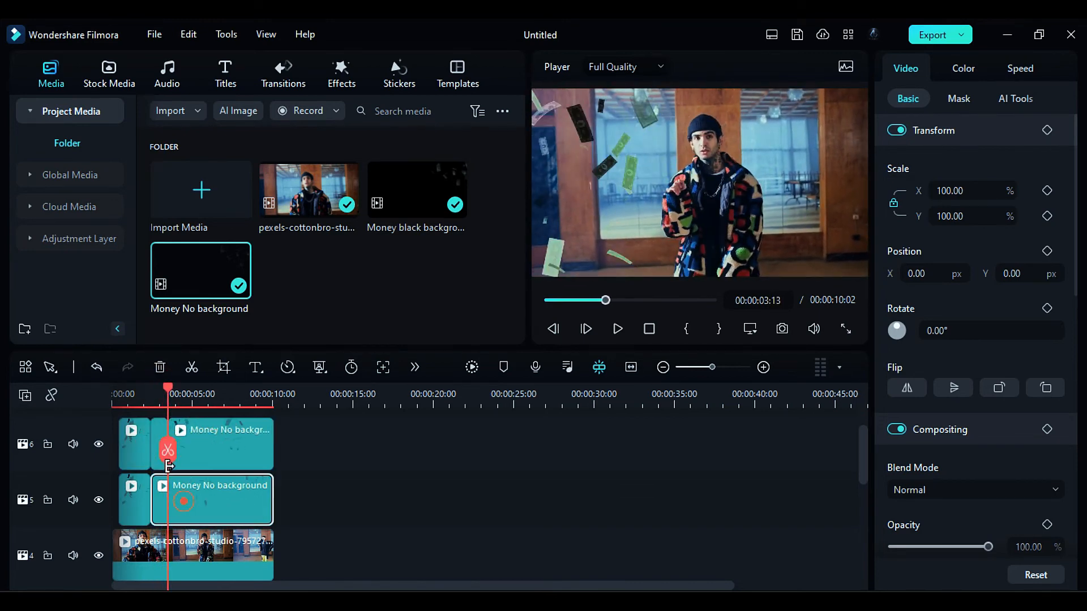
key("Delete")
left_click(161, 463)
key("Delete")
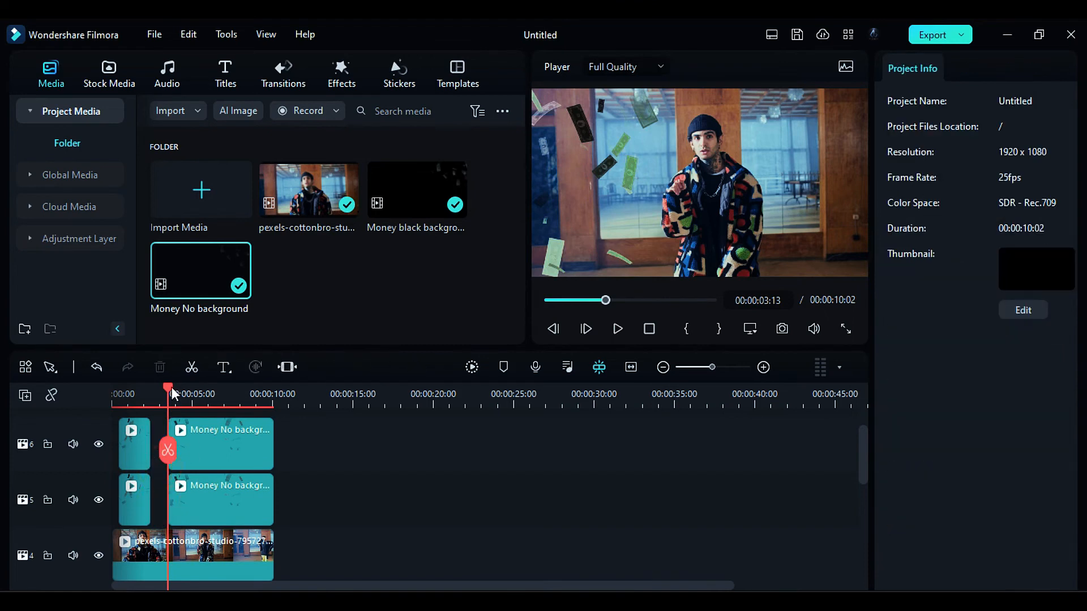
- Remove two more sections from both "Money No background" clips, from about 5 s to 00:00:06:06 and about 8 s to 00:00:08:21
left_click_drag(170, 393, 195, 396)
left_click(212, 453)
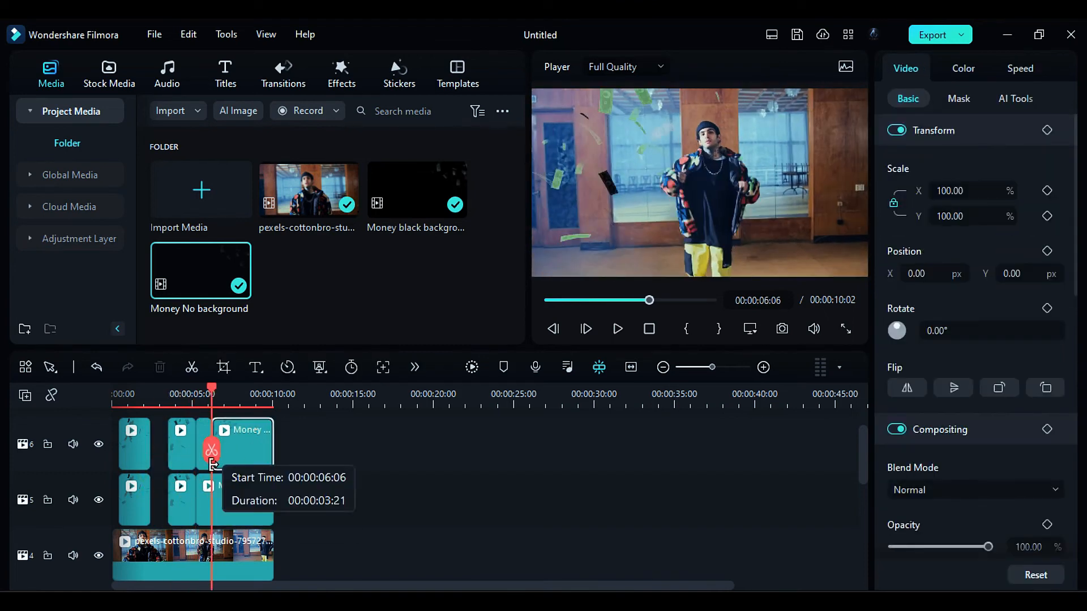
left_click_drag(197, 503, 212, 503)
left_click_drag(212, 399, 245, 398)
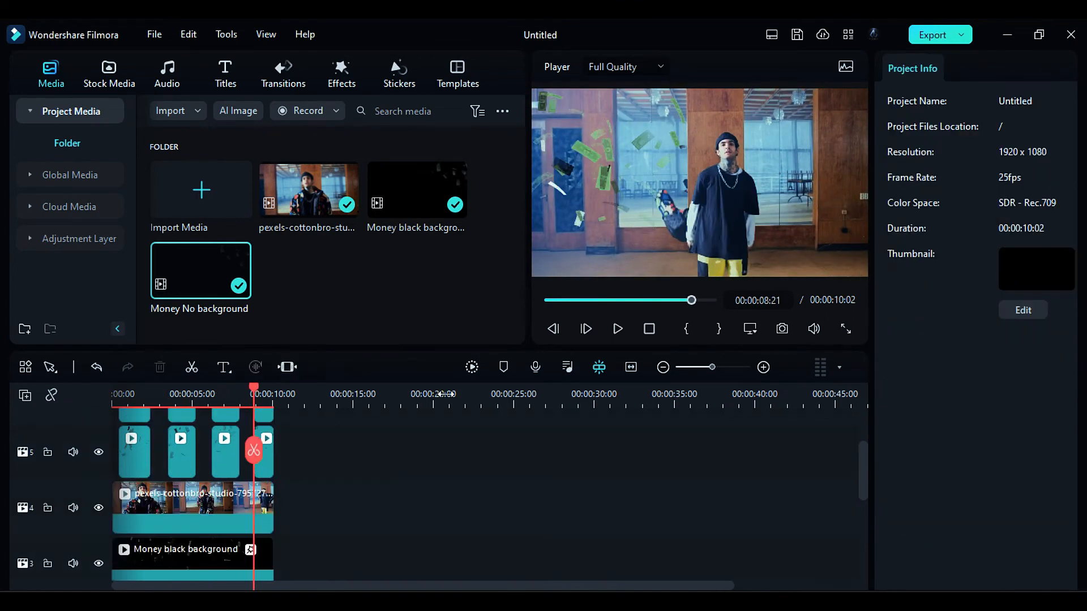
- Render the timeline preview and play the finished composite from the start
left_click(471, 367)
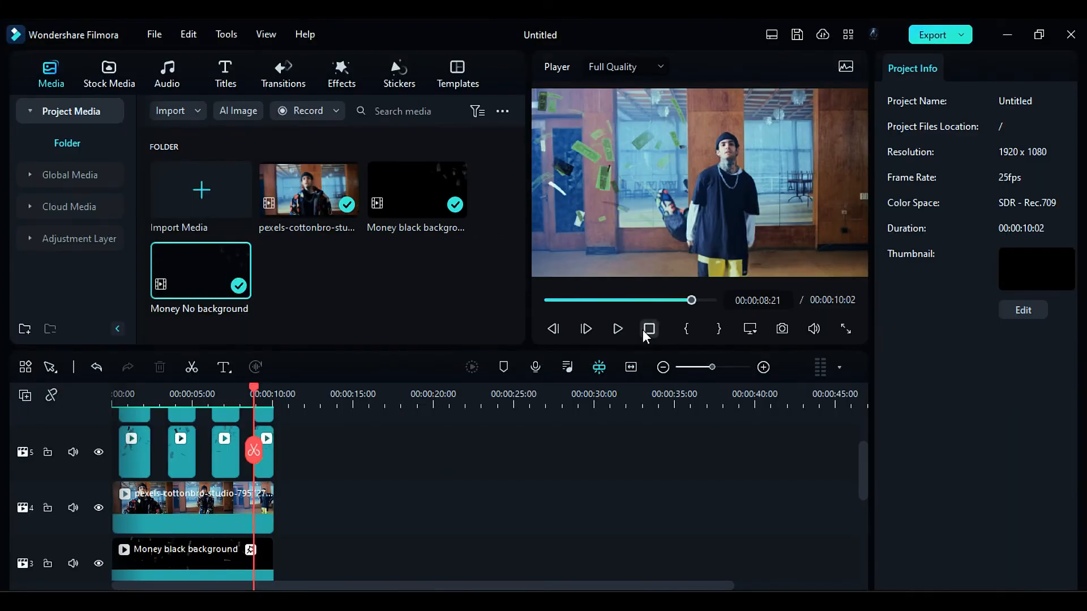
left_click(645, 331)
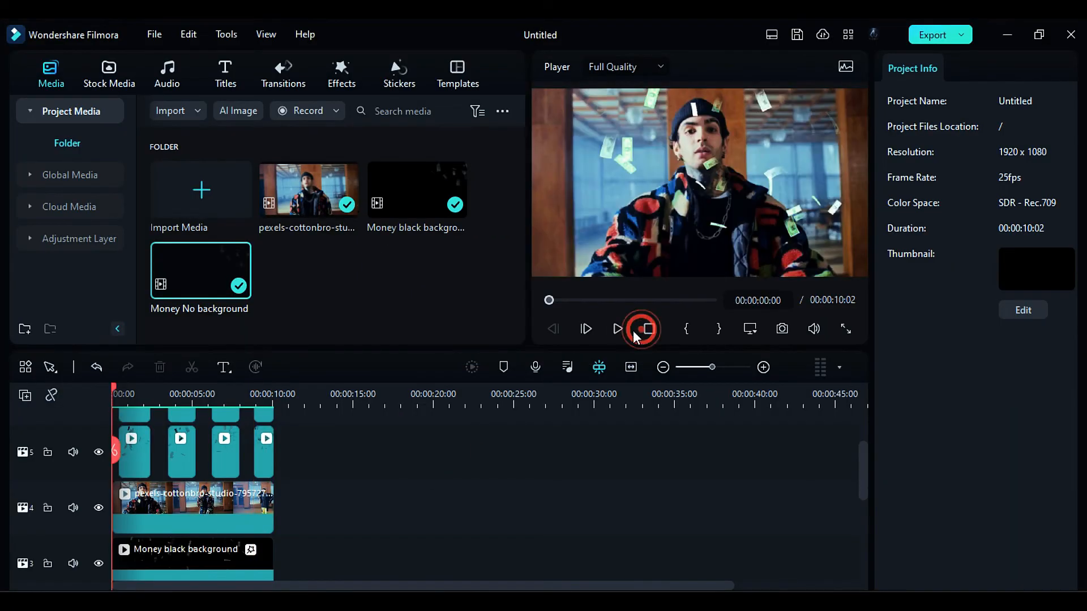
left_click(625, 331)
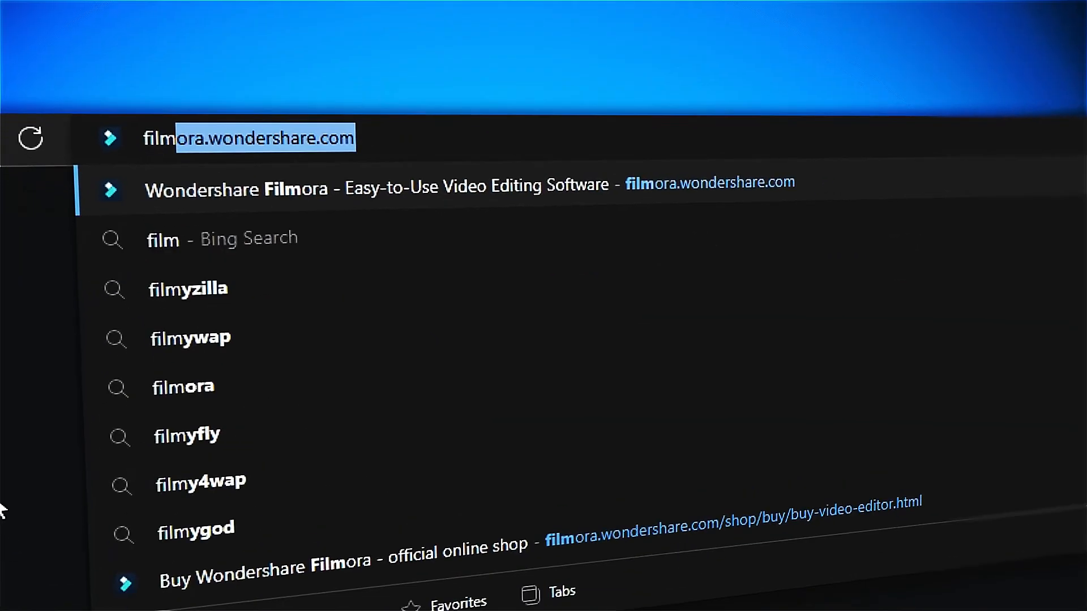
- Switch to the web browser and open filmora.wondershare.com
type("ora.won")
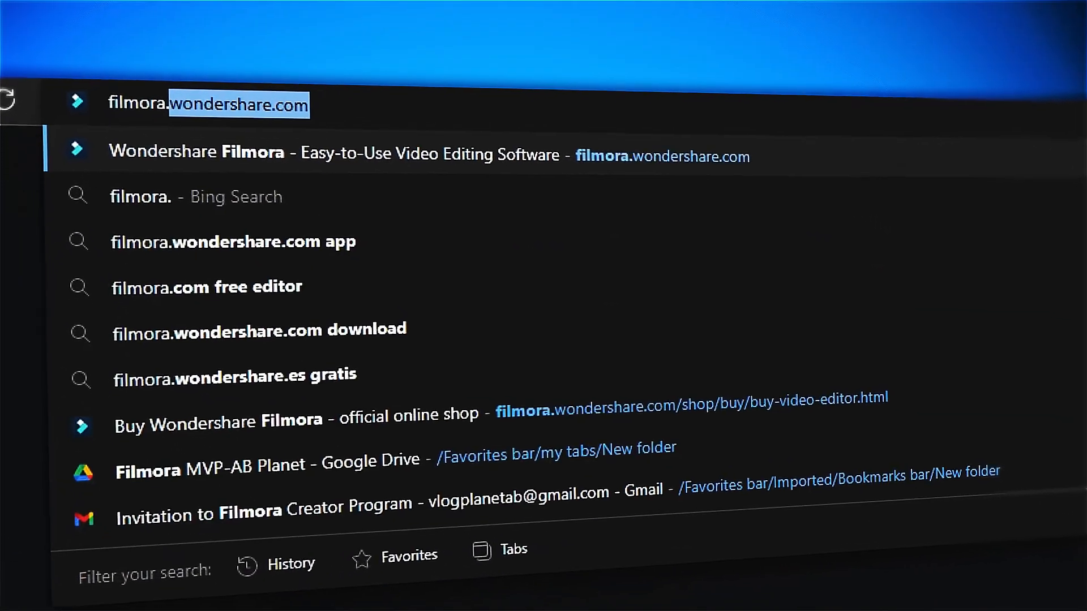
type("dershare.com")
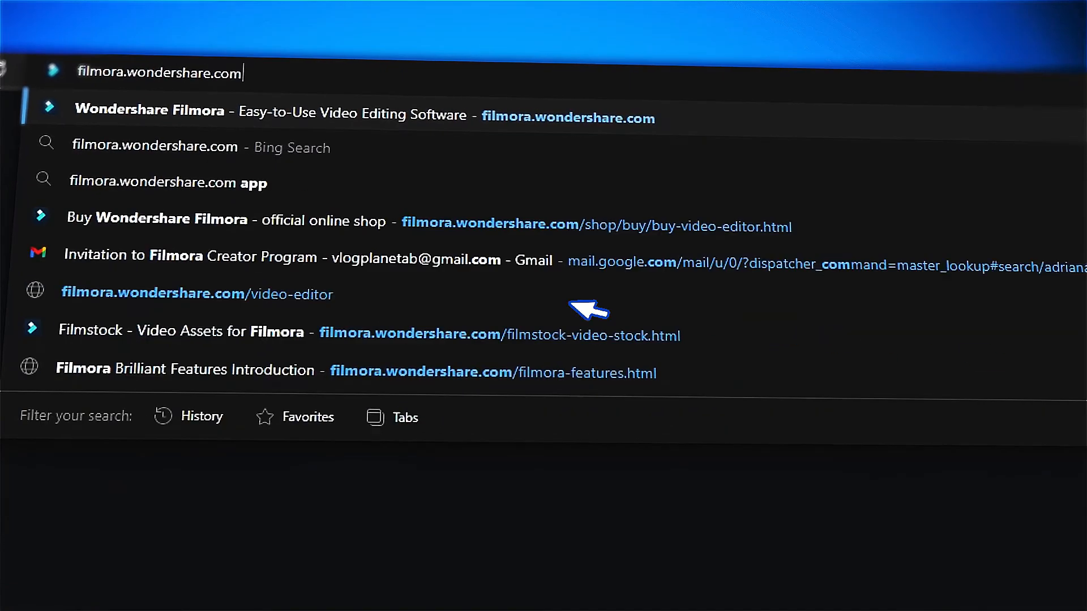
key("Return")
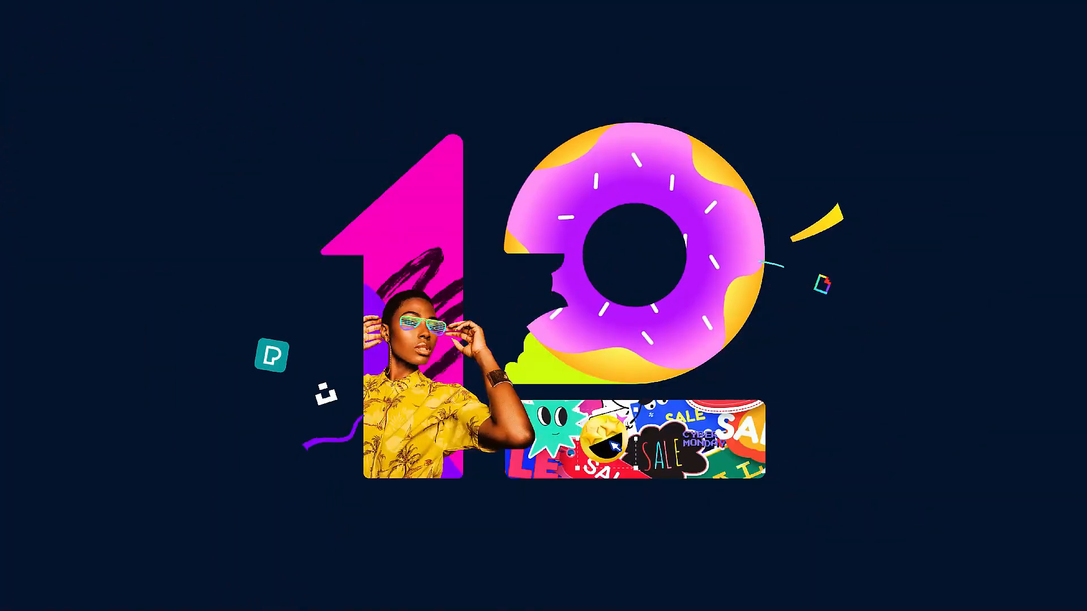